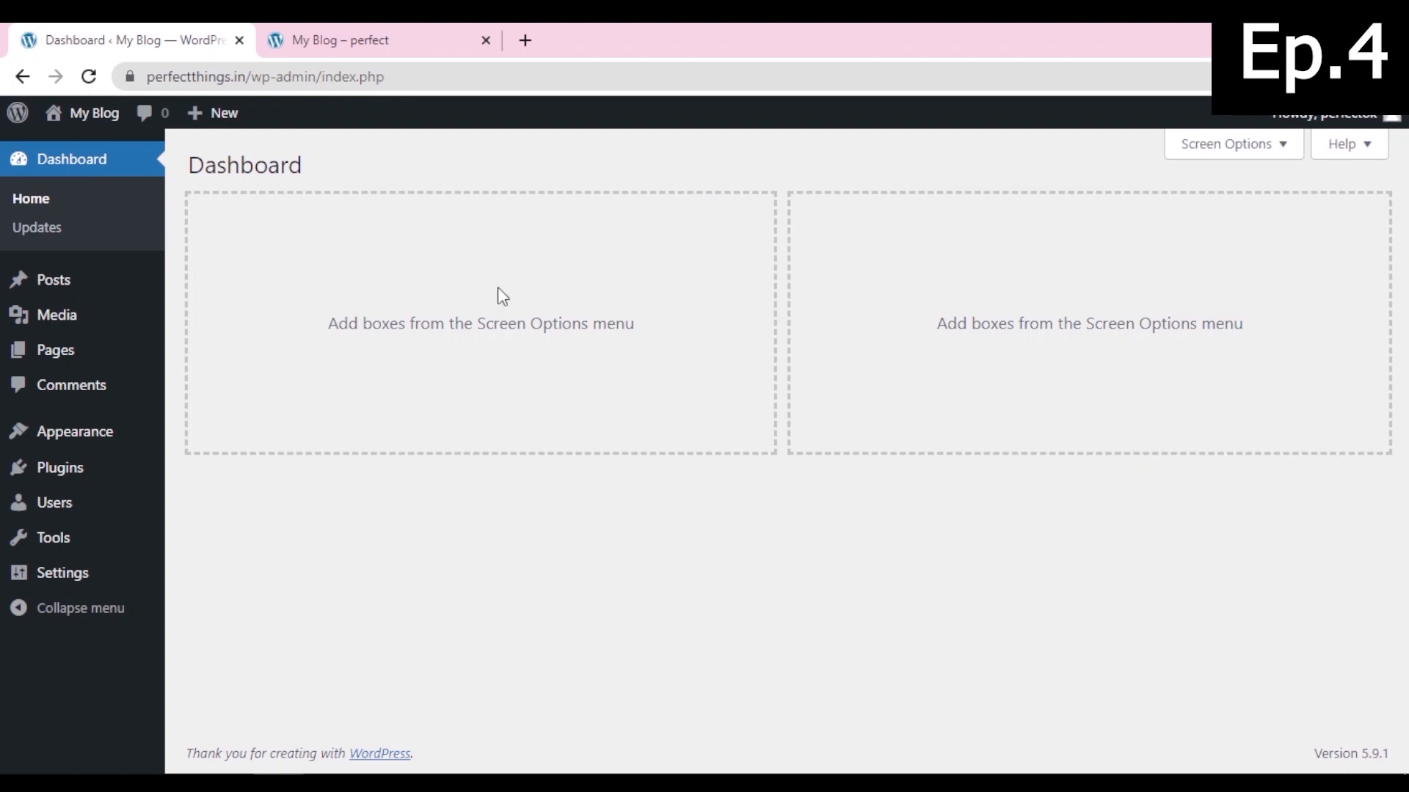
Step: Open the theme upload form on the Add Themes page for installing a .zip theme
{"action": "left_click", "coordinate": [68, 439]}
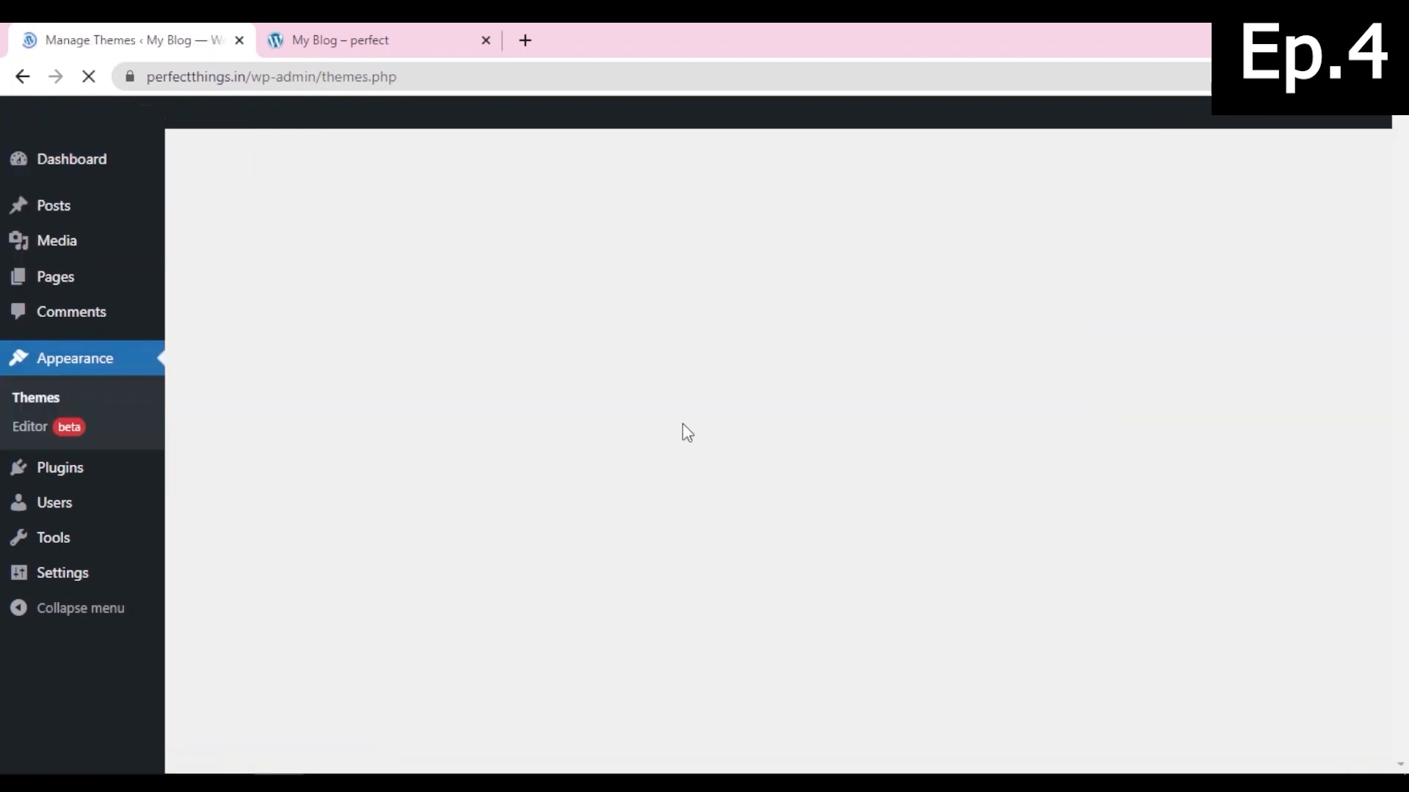
{"action": "scroll", "coordinate": [615, 428], "scroll_direction": "up", "scroll_amount": 3}
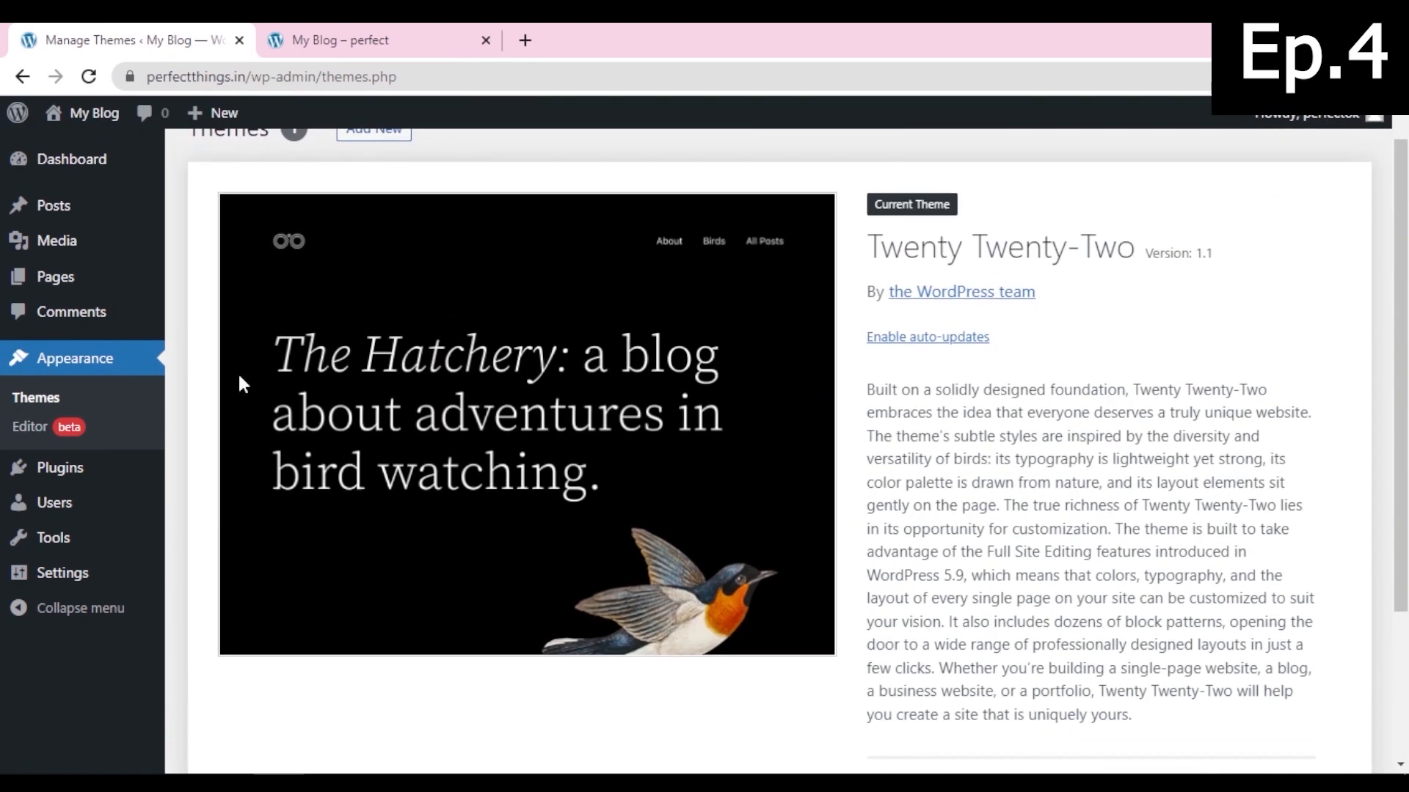
{"action": "scroll", "coordinate": [242, 383], "scroll_direction": "up", "scroll_amount": 1}
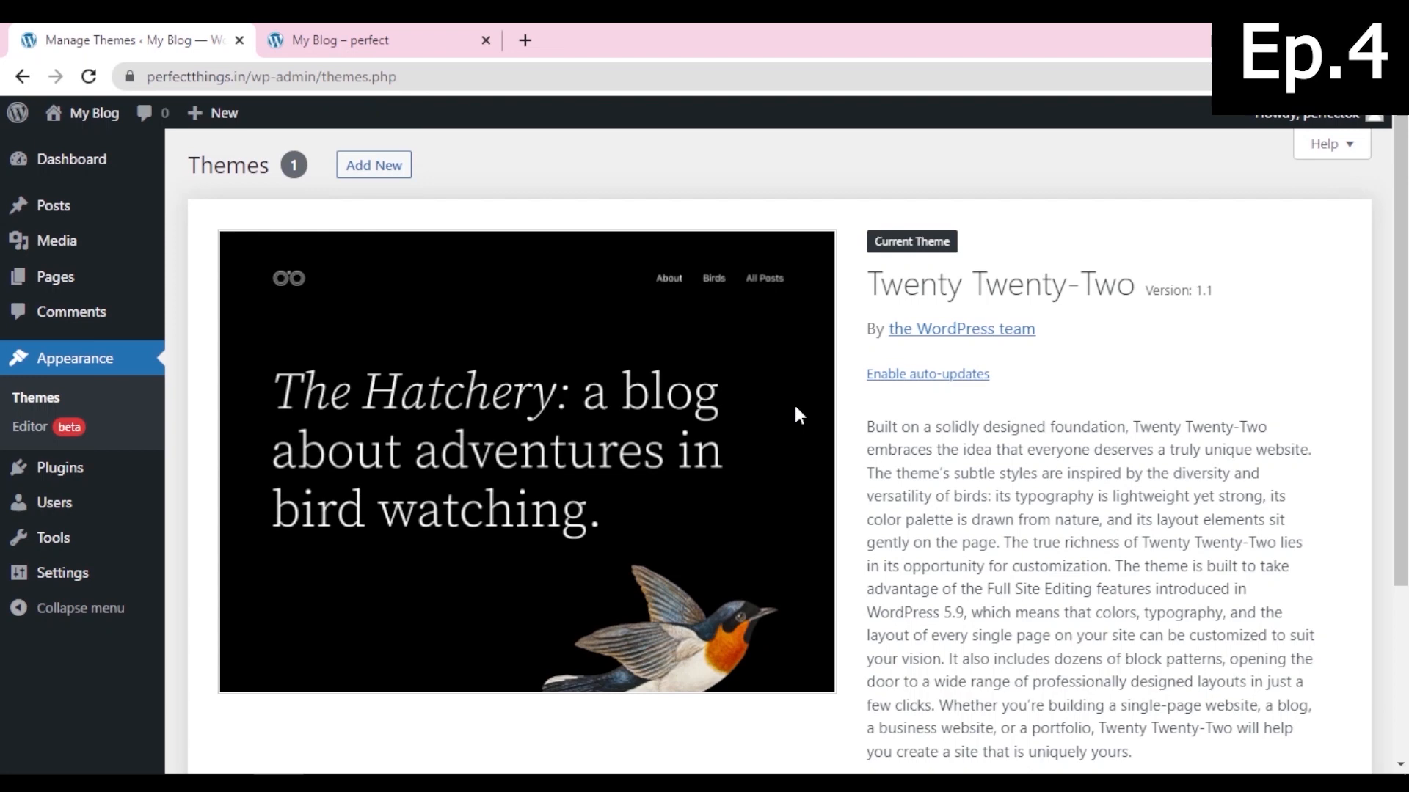
{"action": "left_click", "coordinate": [374, 176]}
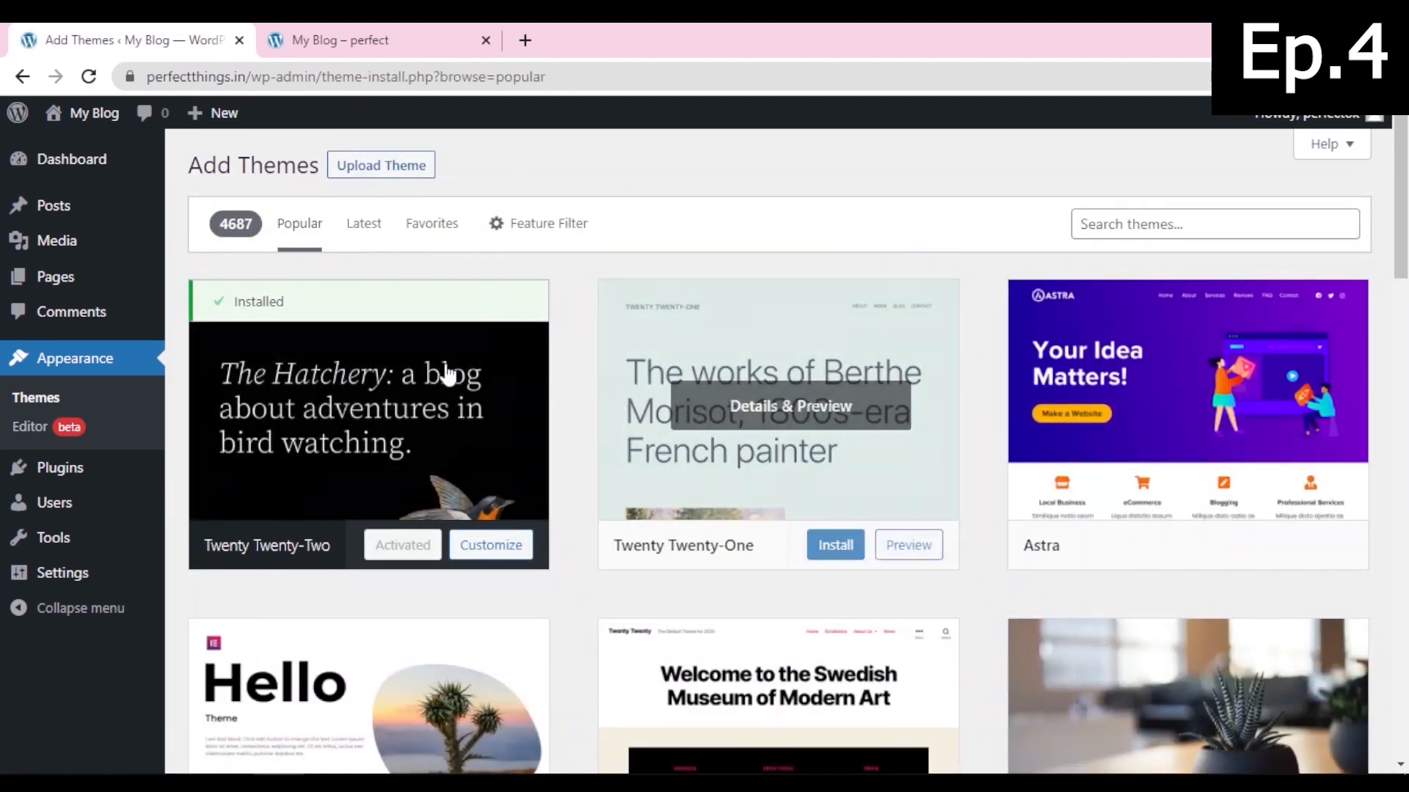
{"action": "left_click", "coordinate": [393, 174]}
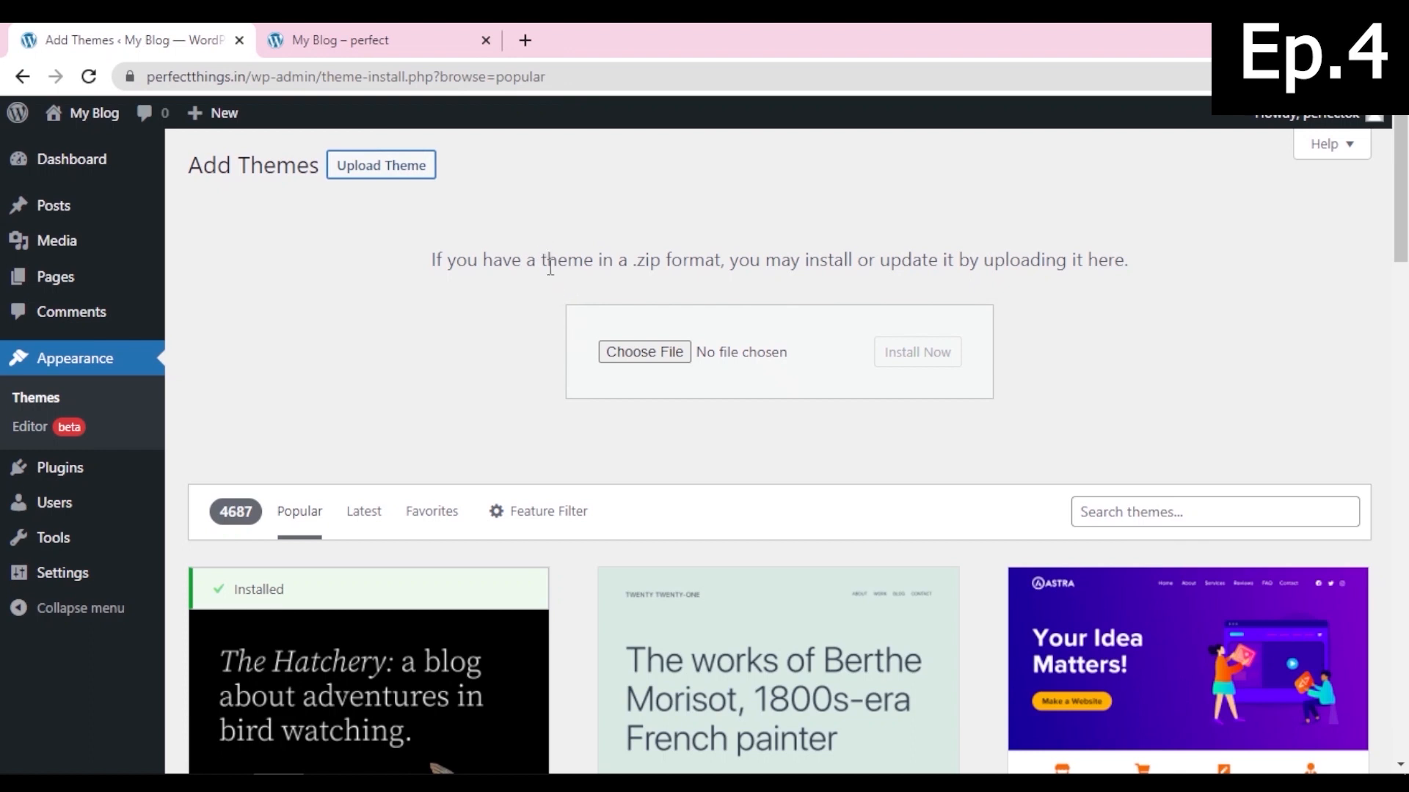
Step: Download the free Woostify theme .zip from woostify.com in a new browser tab, skipping the e-mail subscription
{"action": "left_click", "coordinate": [526, 40]}
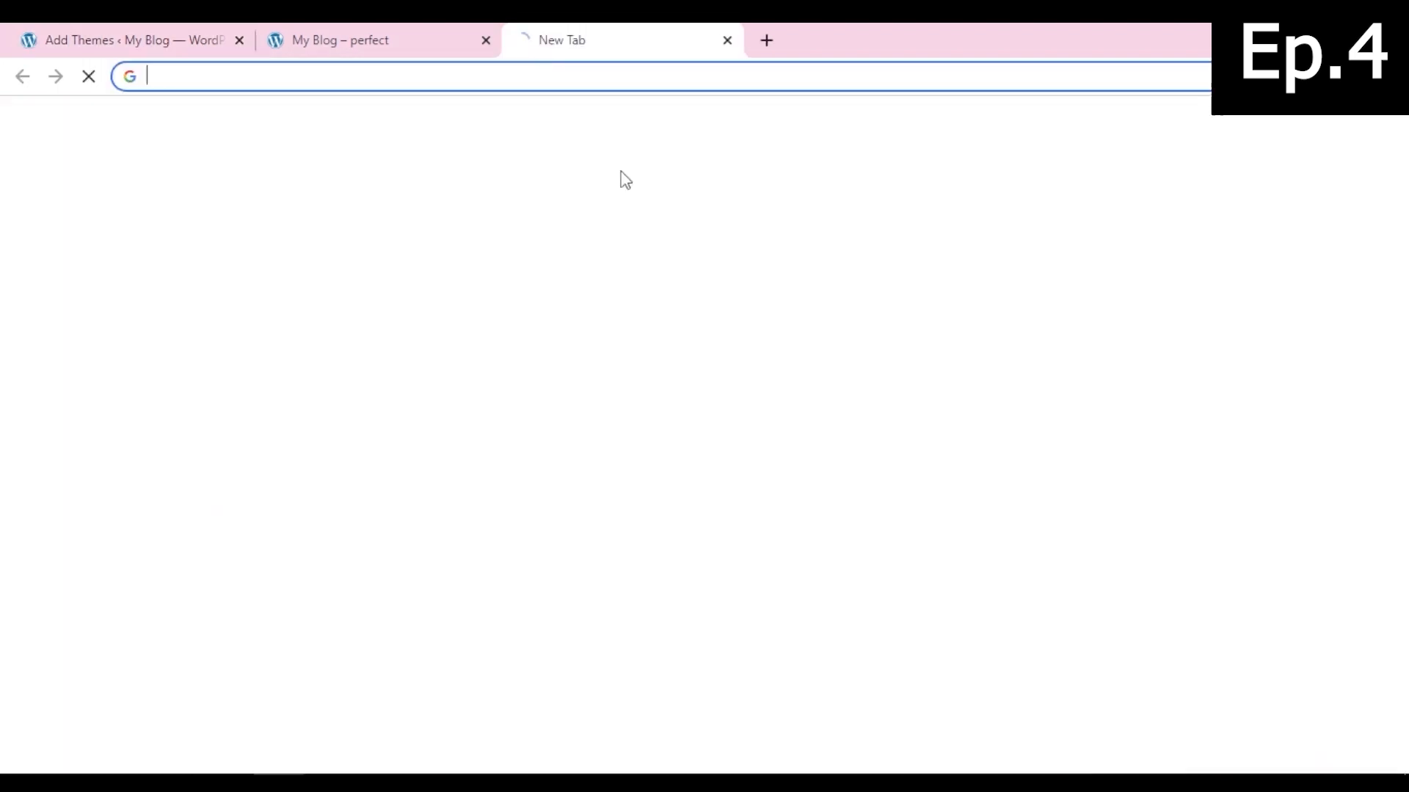
{"action": "type", "text": "woo"}
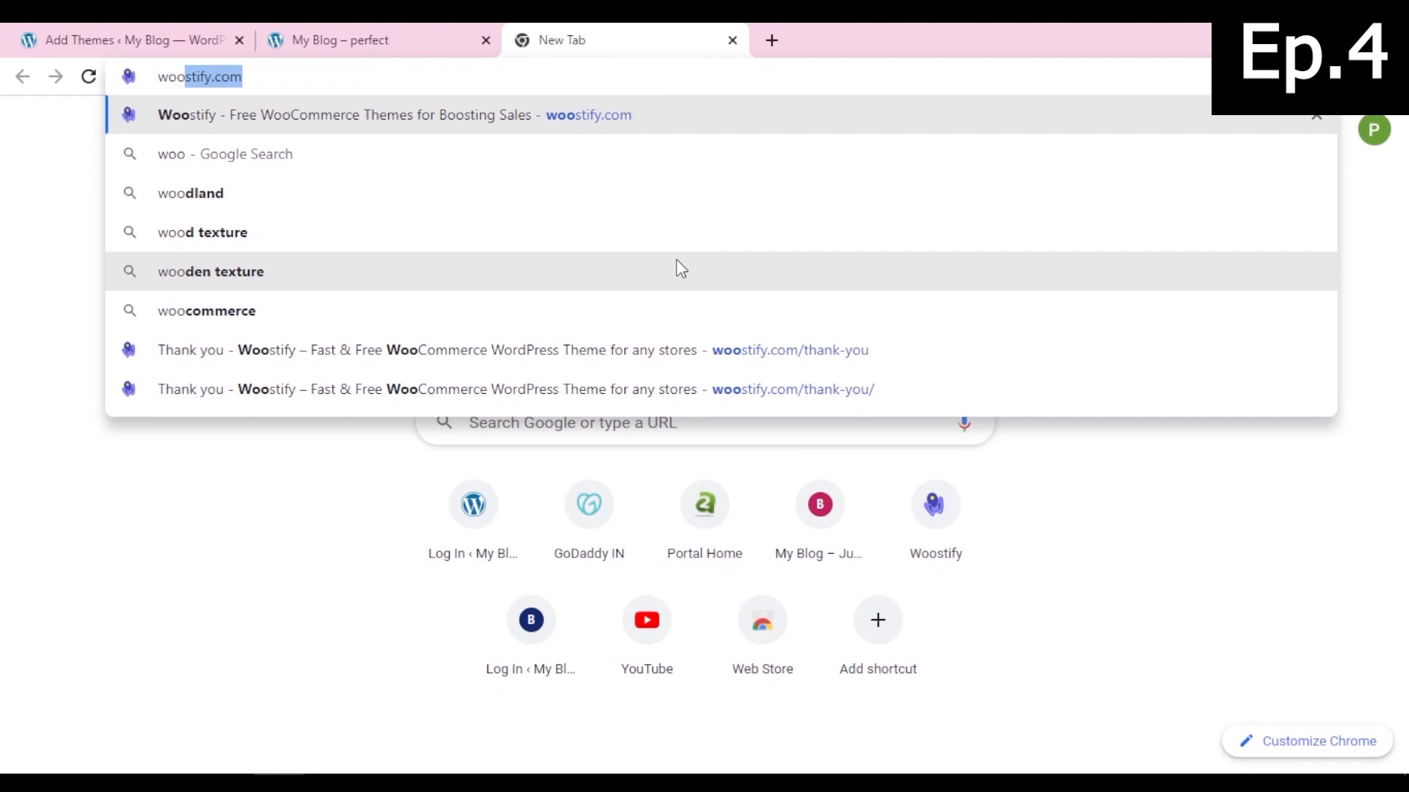
{"action": "key", "text": "Return"}
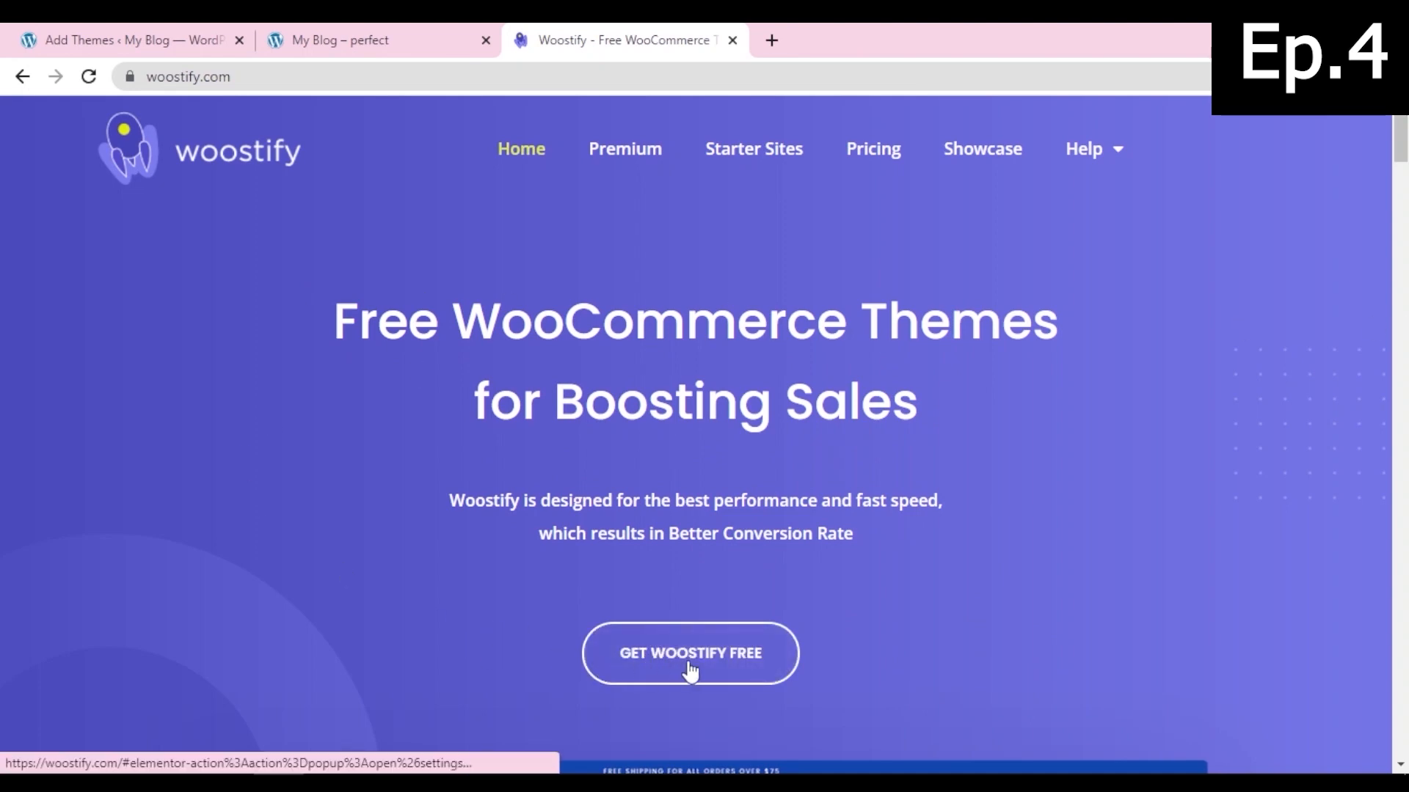
{"action": "left_click", "coordinate": [713, 669]}
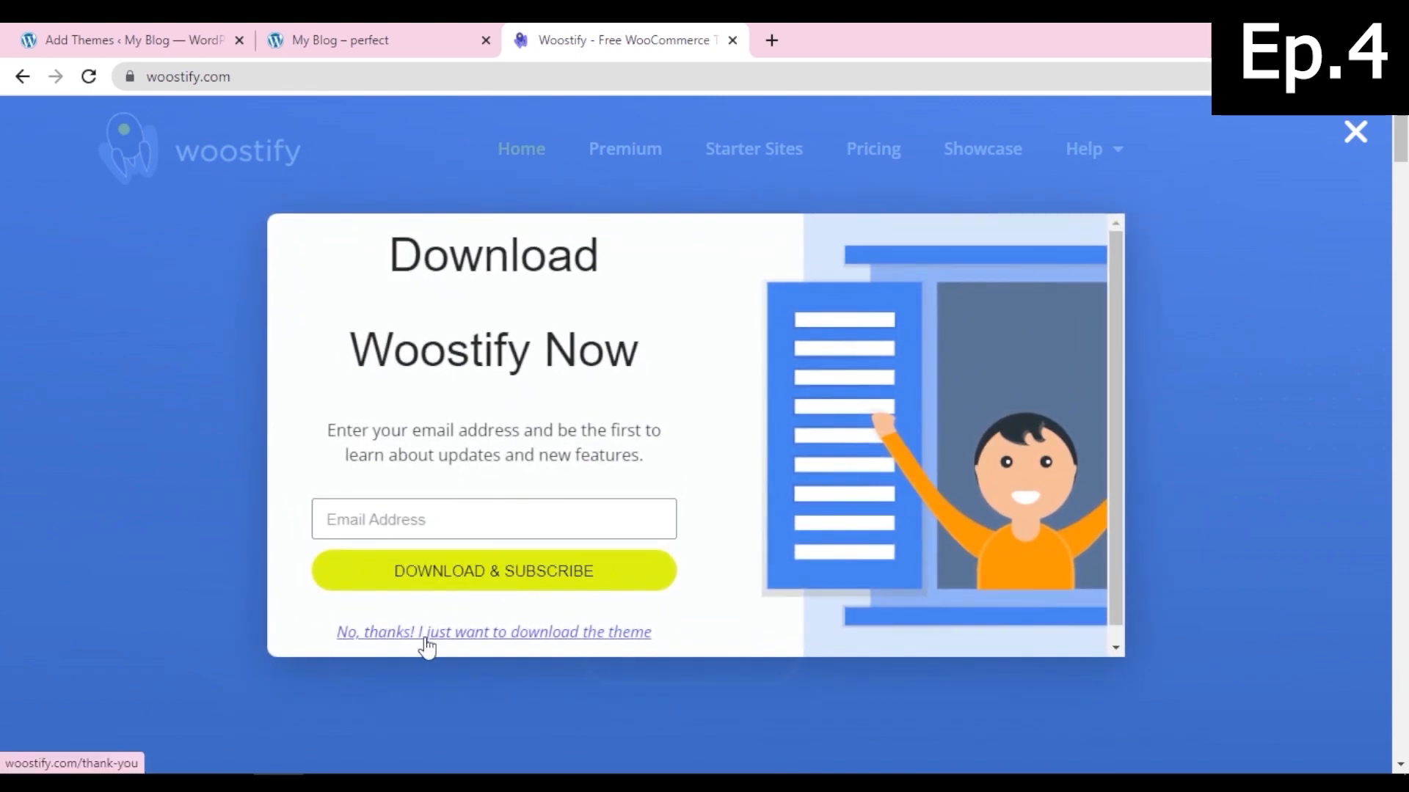
{"action": "left_click", "coordinate": [442, 645]}
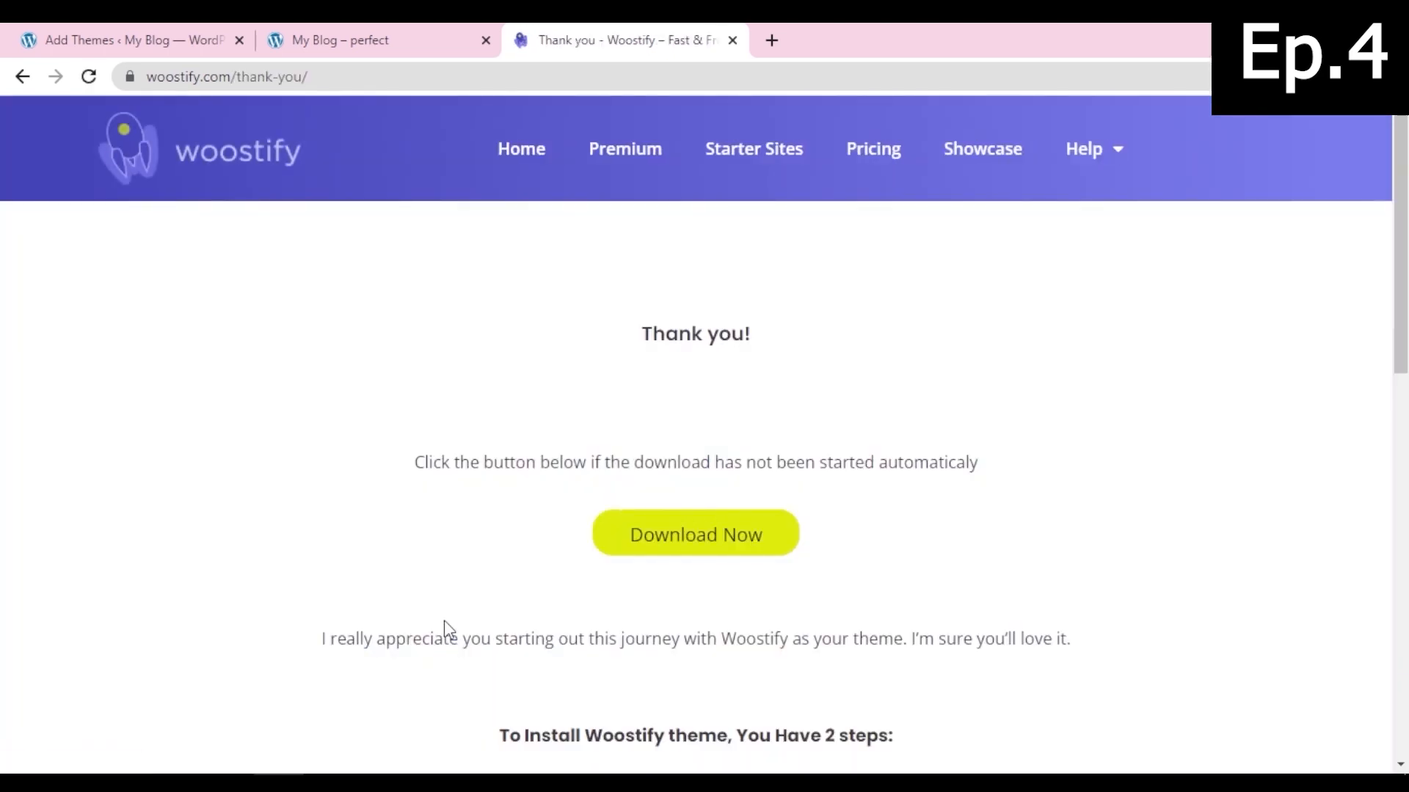
{"action": "left_click", "coordinate": [669, 551]}
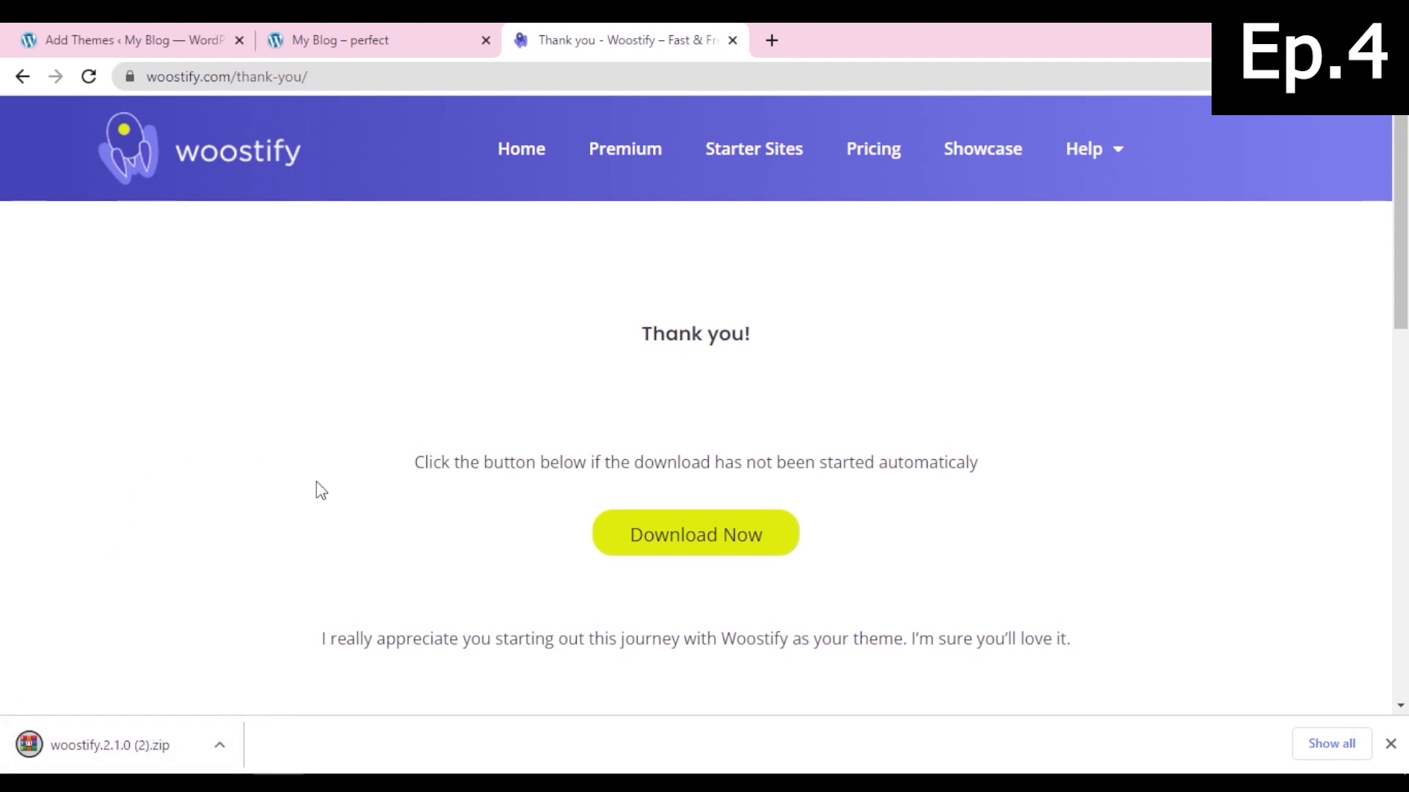
Step: Back on the WordPress upload form, install the theme from woostify.2.1.0 (2).zip in Downloads and activate it
{"action": "left_click", "coordinate": [78, 25]}
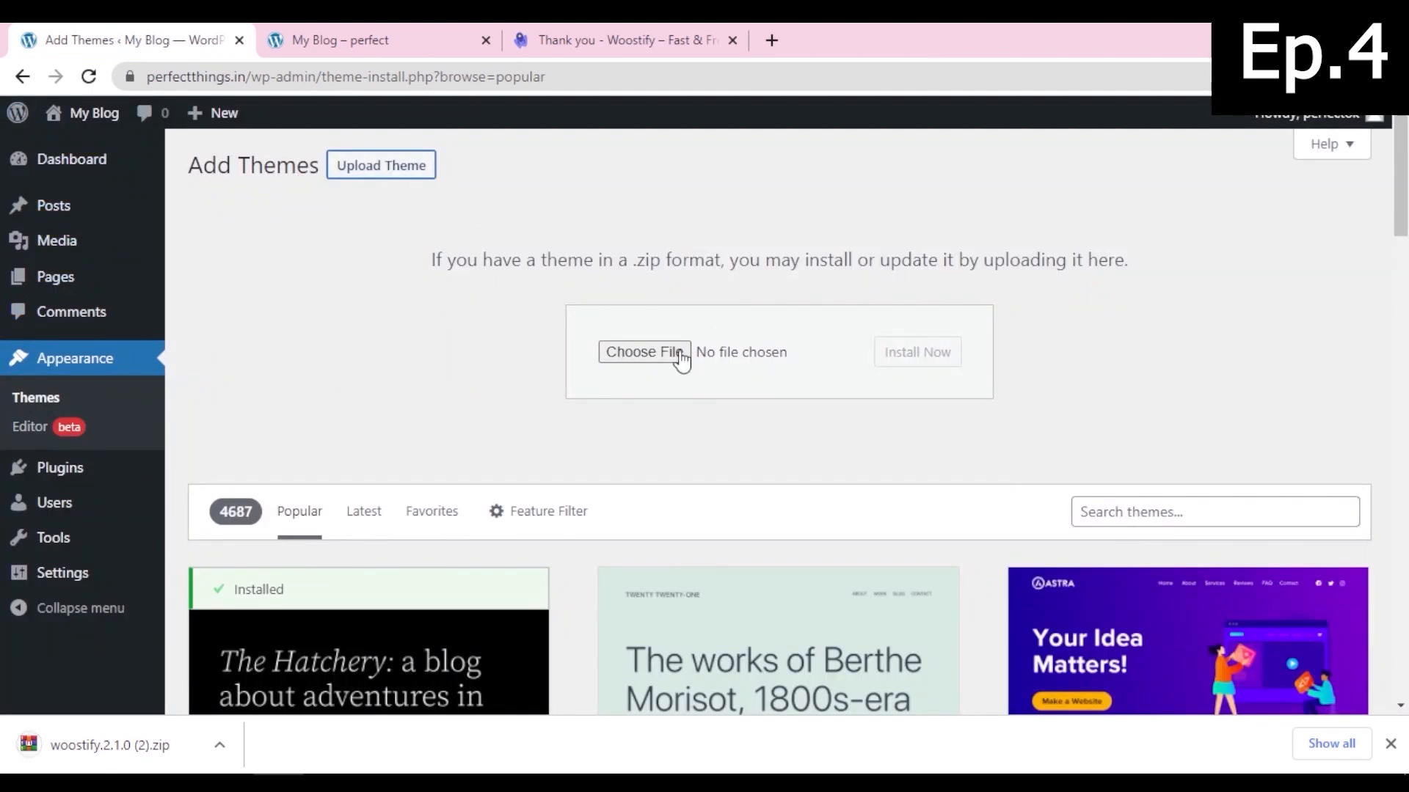
{"action": "left_click", "coordinate": [620, 352]}
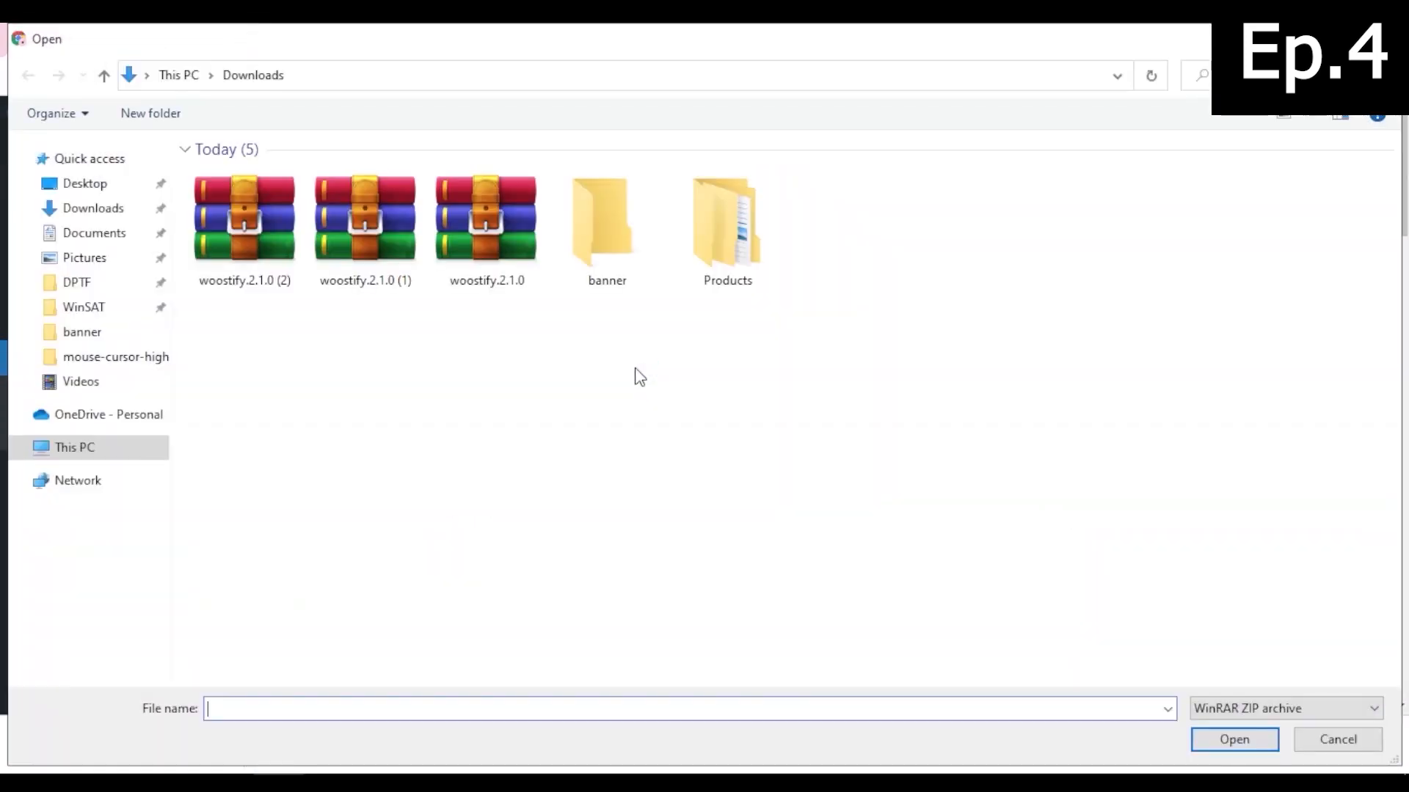
{"action": "left_click", "coordinate": [233, 229]}
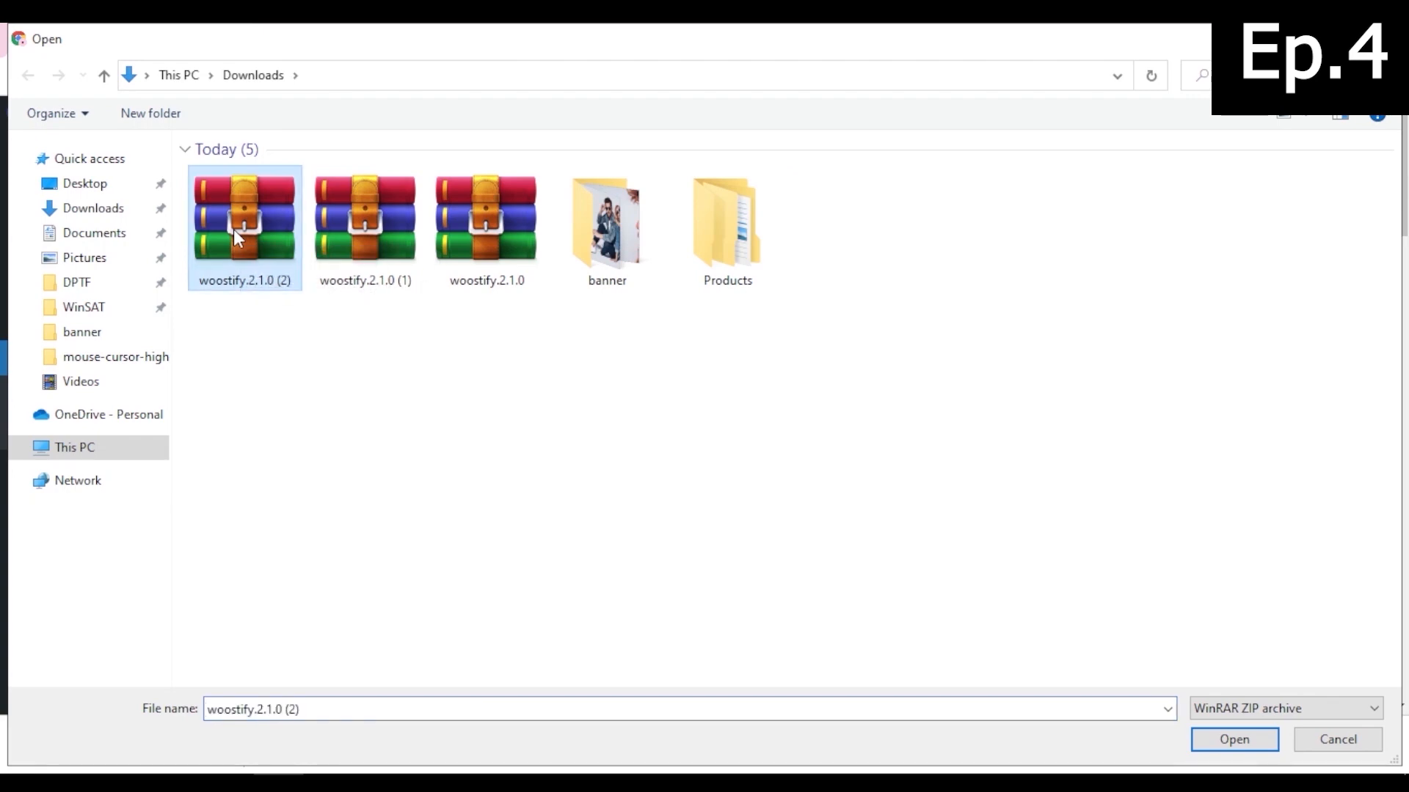
{"action": "left_click", "coordinate": [1213, 742]}
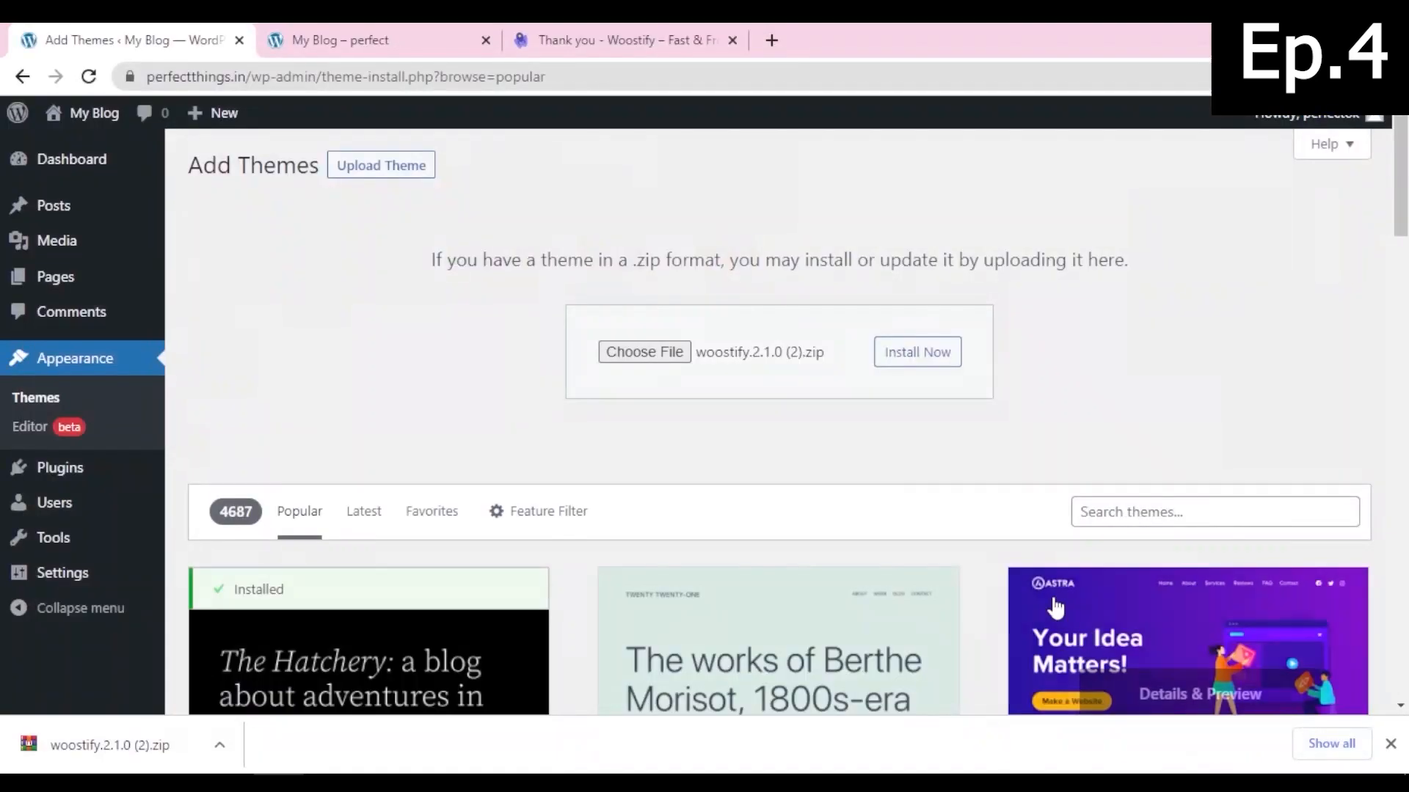
{"action": "left_click", "coordinate": [932, 360]}
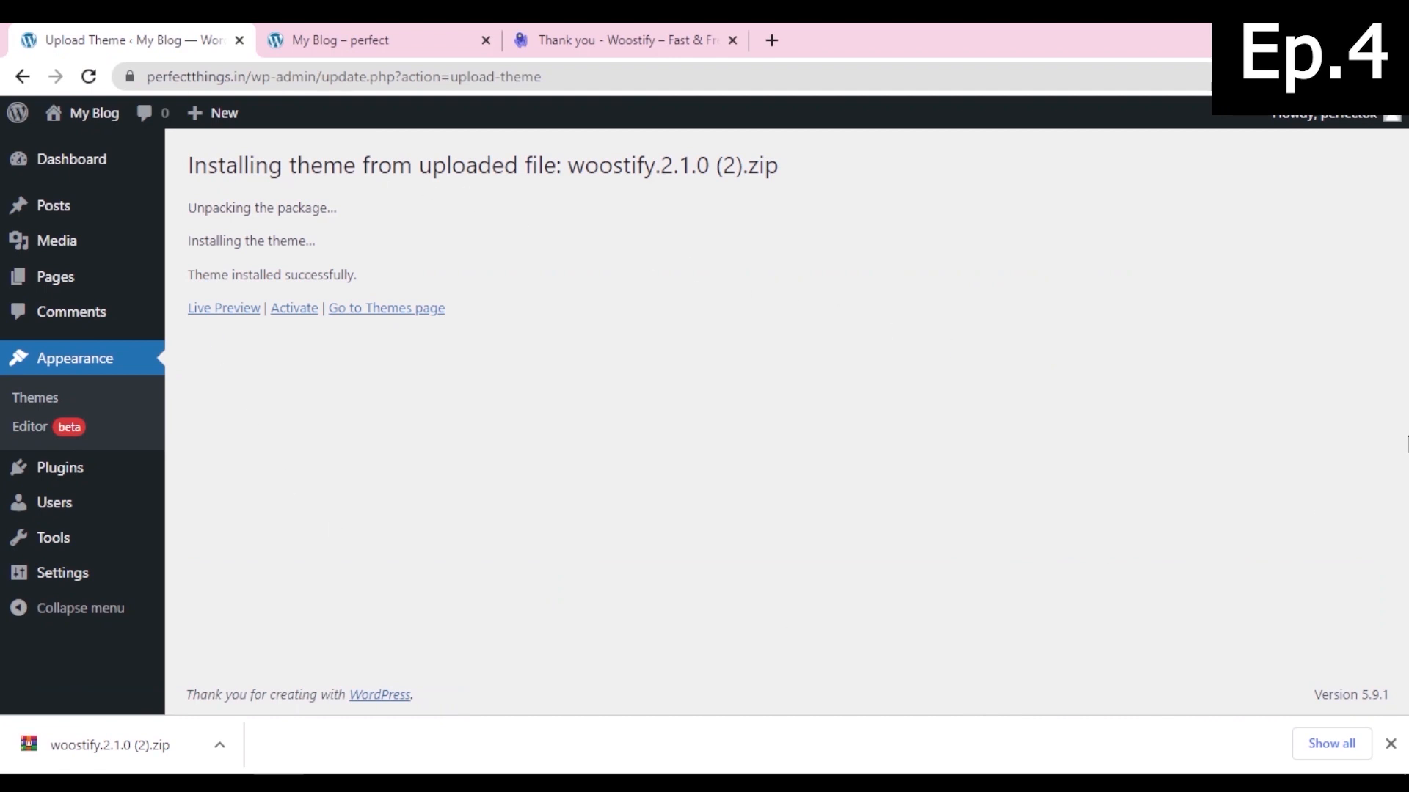
{"action": "left_click", "coordinate": [294, 309]}
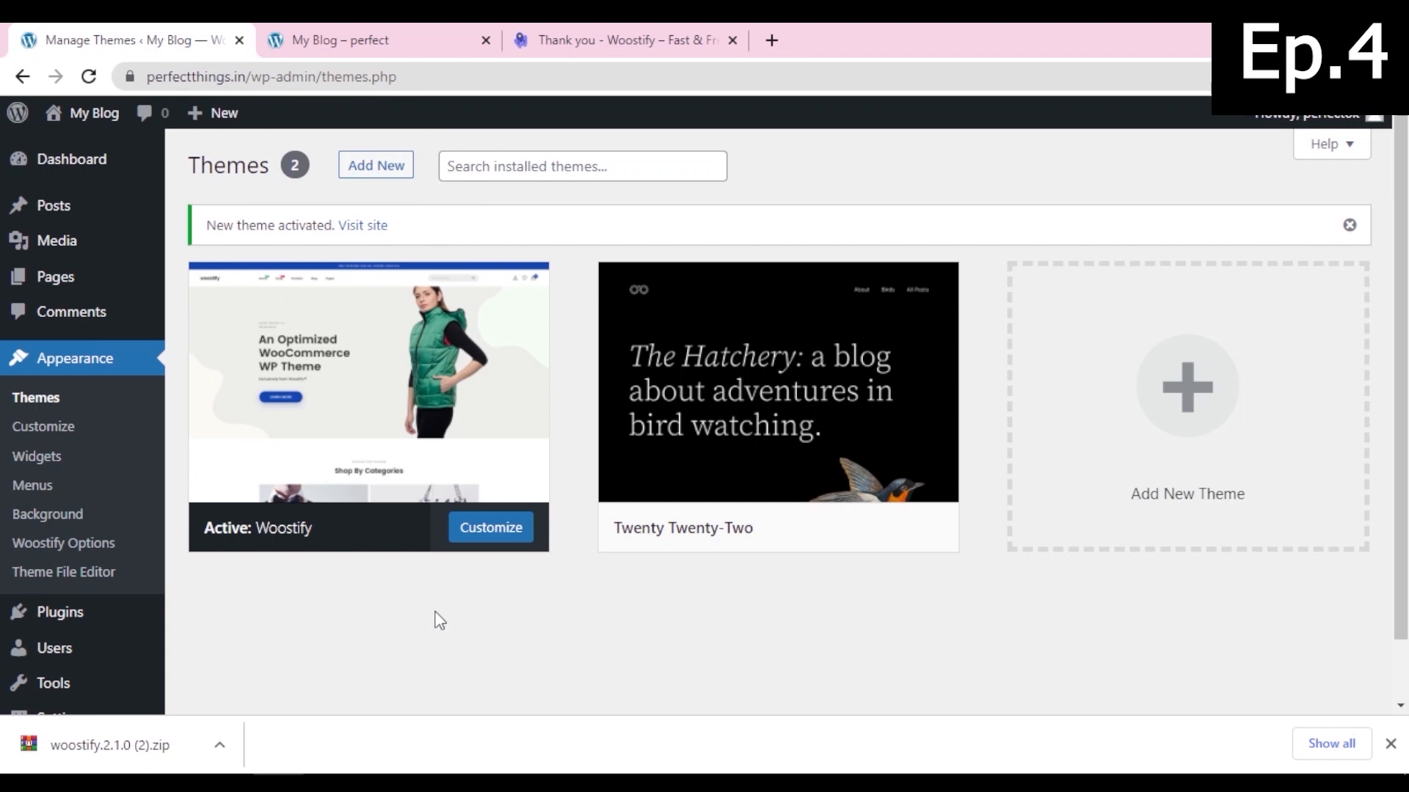
Step: Go from the installed plugins list to the page for adding new plugins
{"action": "scroll", "coordinate": [436, 604], "scroll_direction": "down", "scroll_amount": 1}
{"action": "mouse_move", "coordinate": [62, 547]}
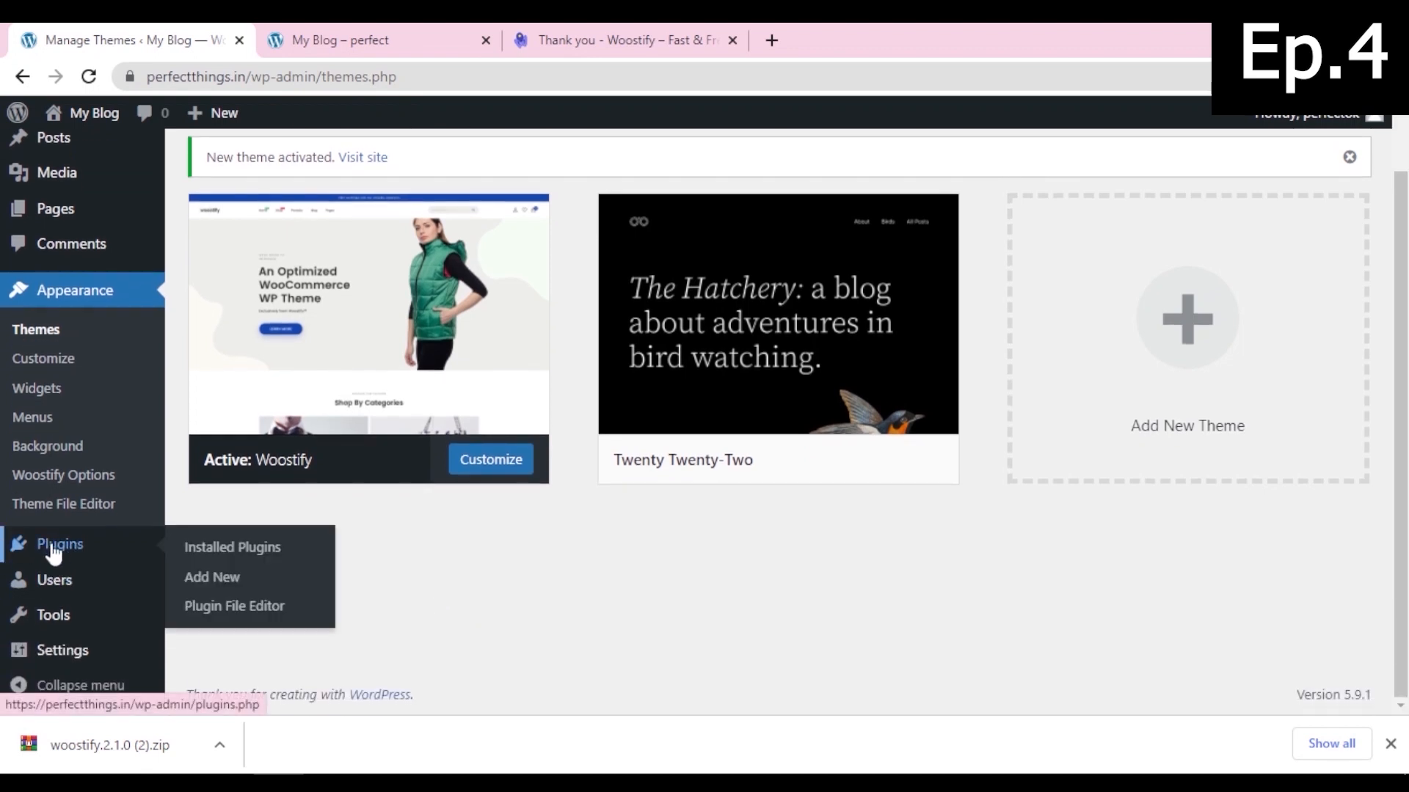
{"action": "left_click", "coordinate": [213, 556]}
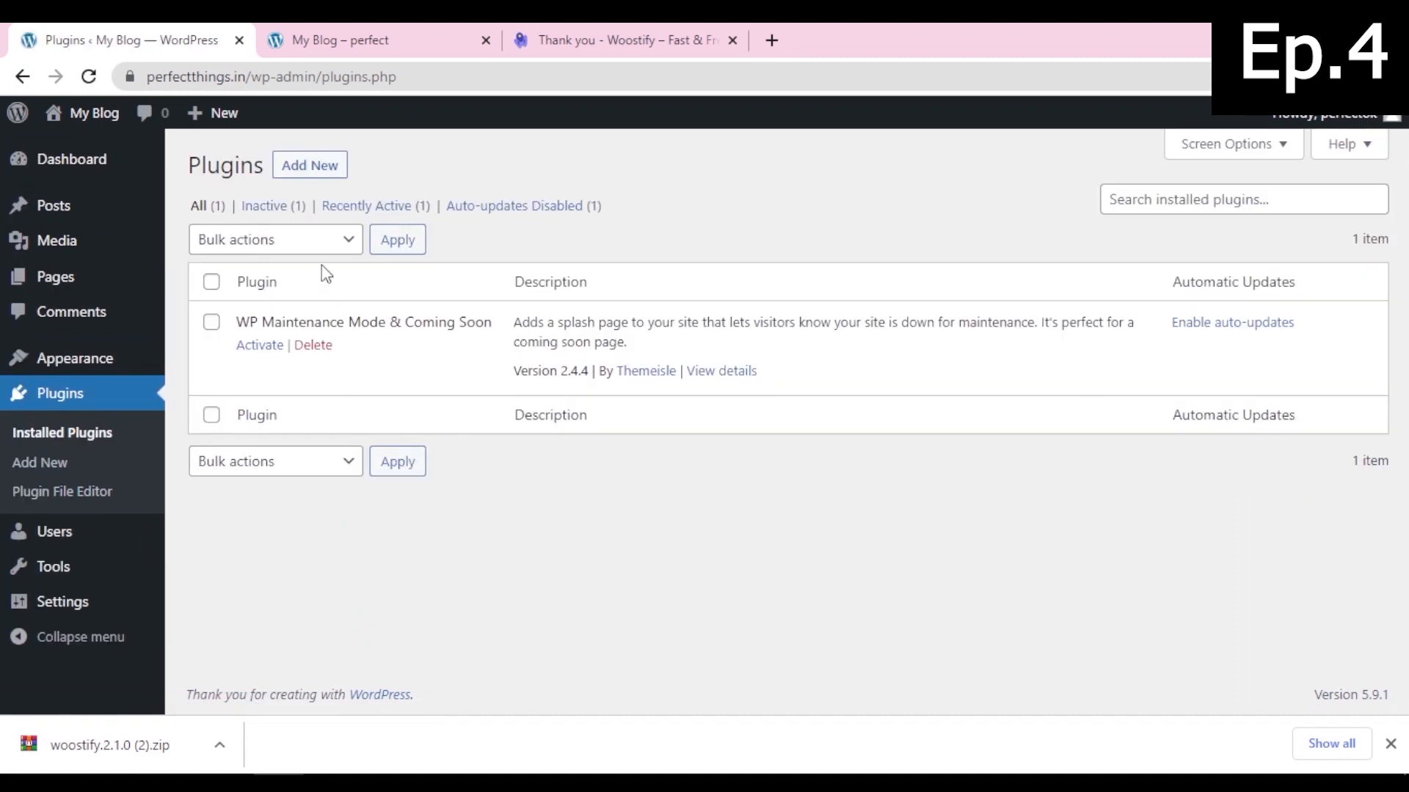
{"action": "left_click", "coordinate": [316, 179]}
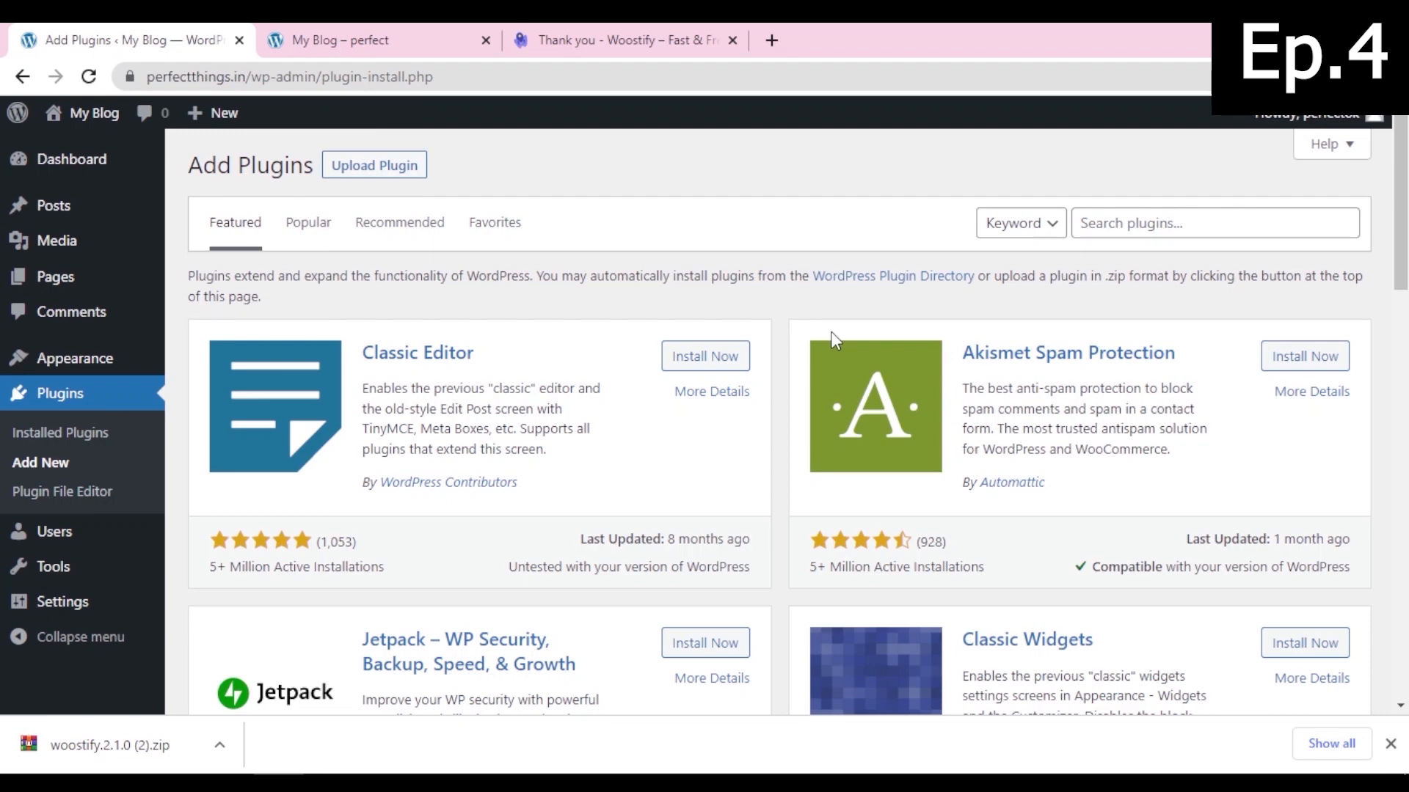
Step: Search the plugin directory for "woocommerce" and install the WooCommerce plugin by Automattic
{"action": "left_click", "coordinate": [1103, 223]}
{"action": "type", "text": "woocomme"}
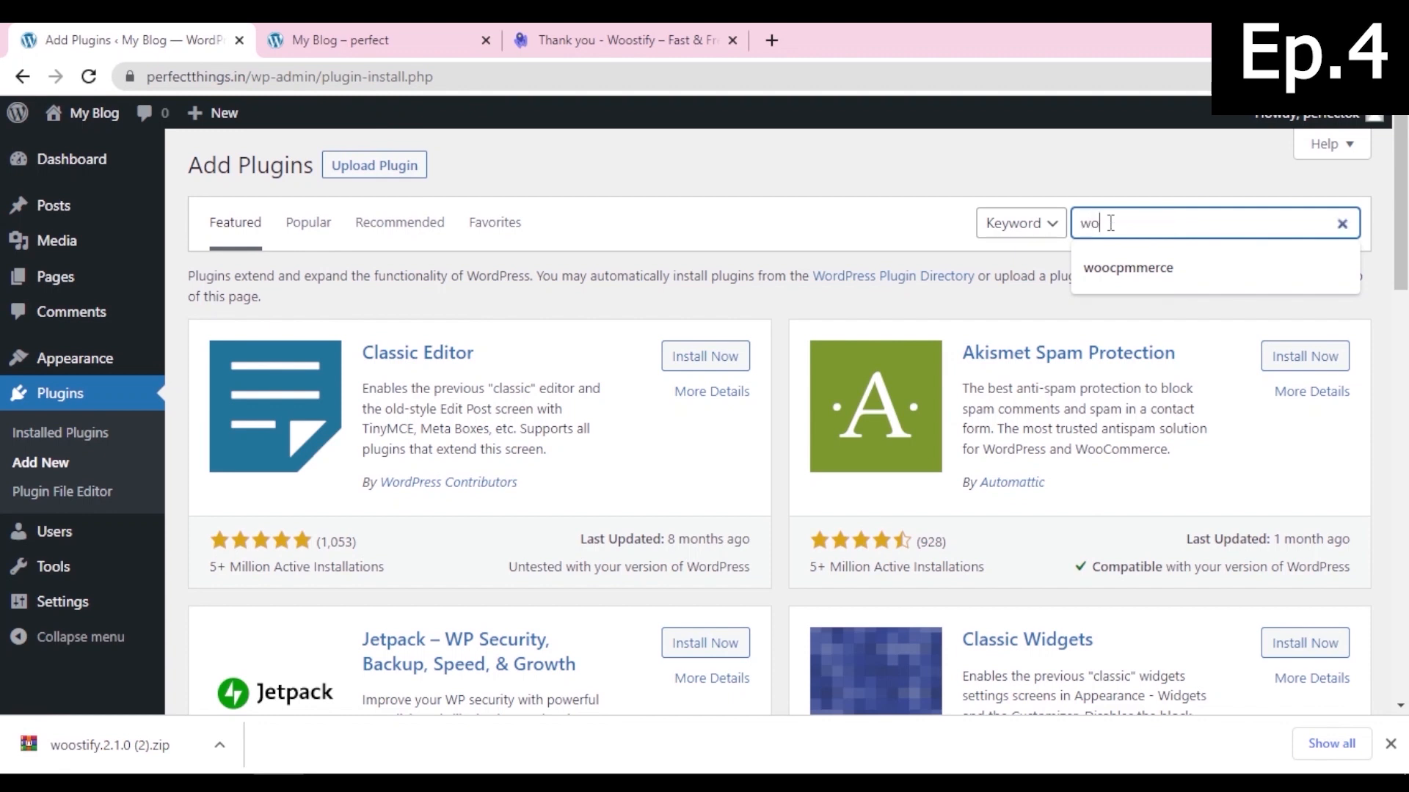
{"action": "type", "text": "rce"}
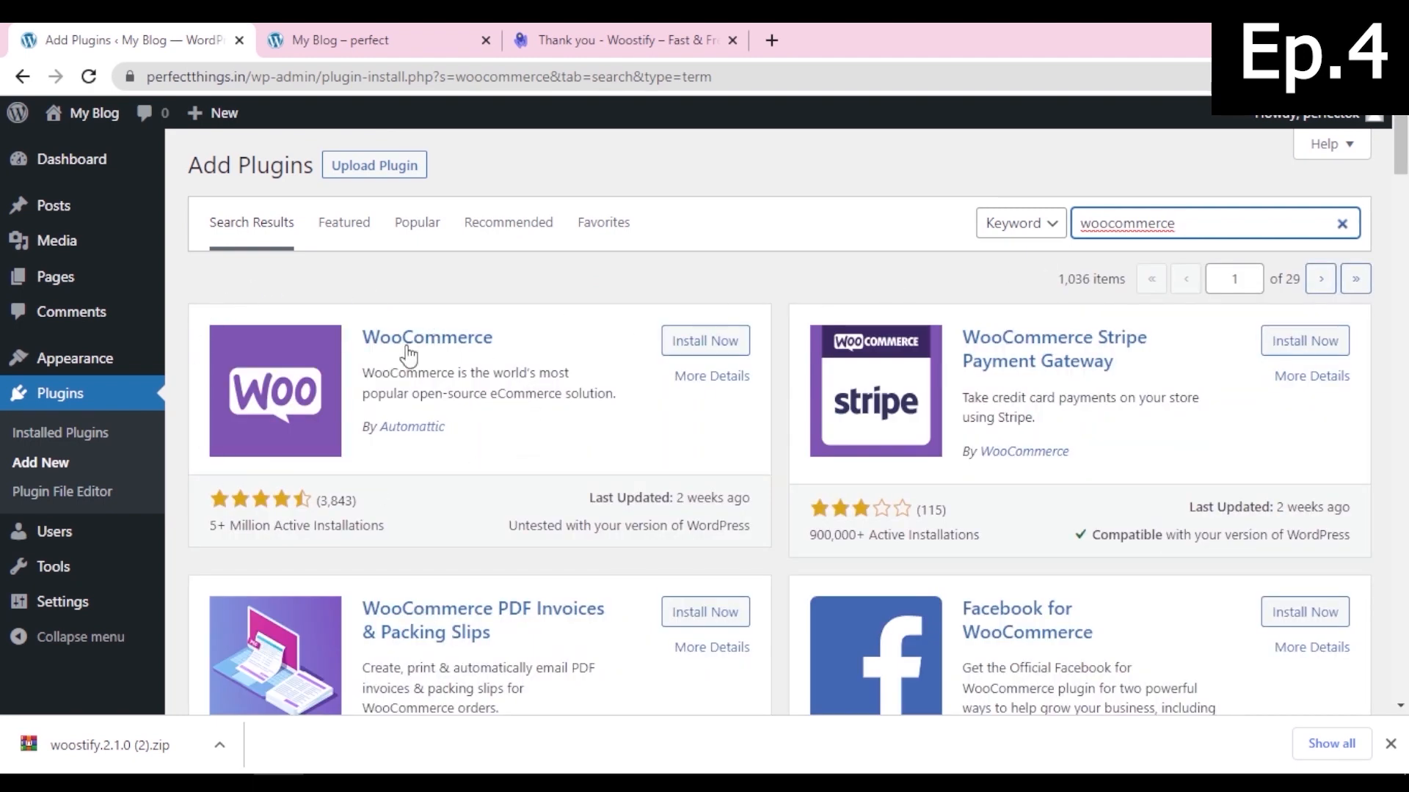
{"action": "left_click_drag", "start_coordinate": [380, 524], "coordinate": [204, 516]}
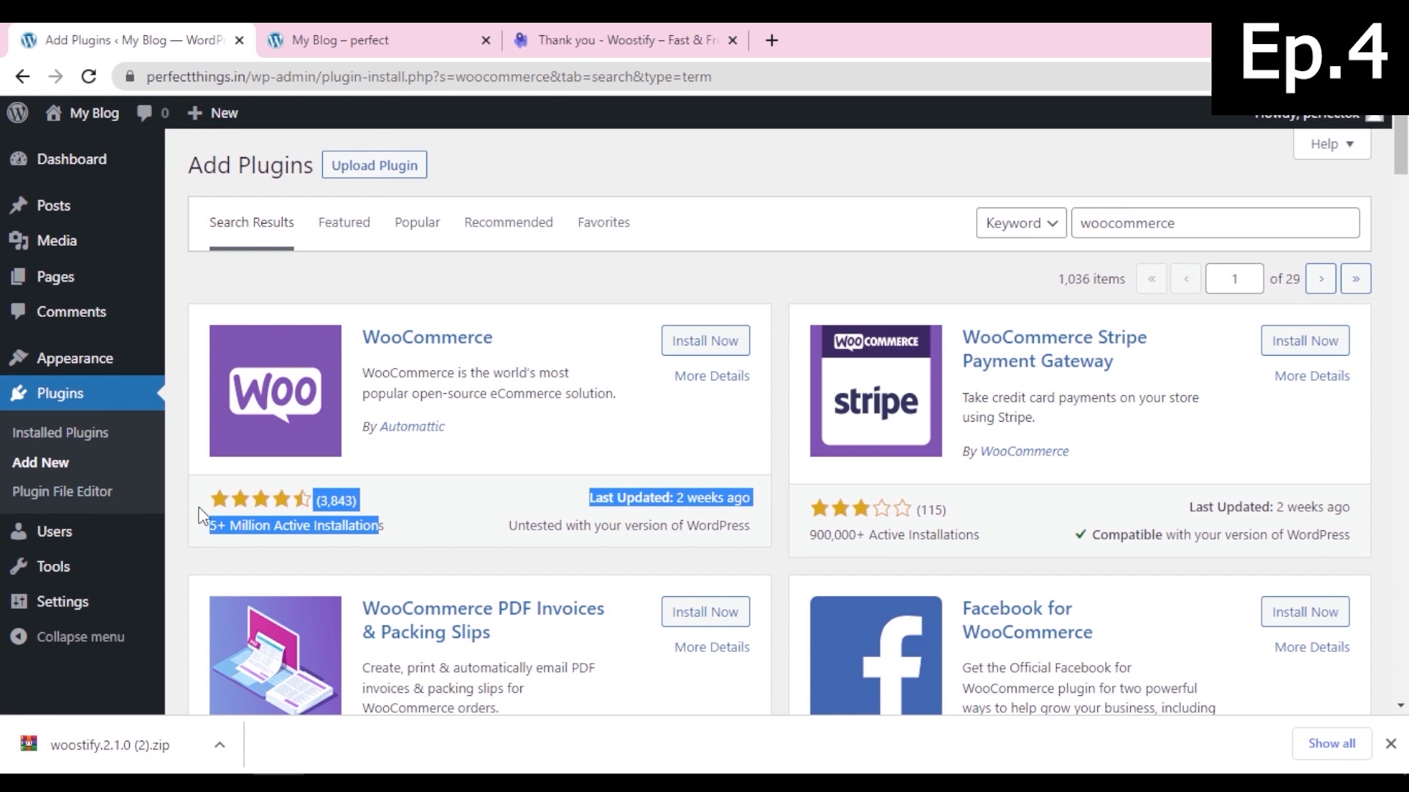
{"action": "left_click", "coordinate": [459, 499]}
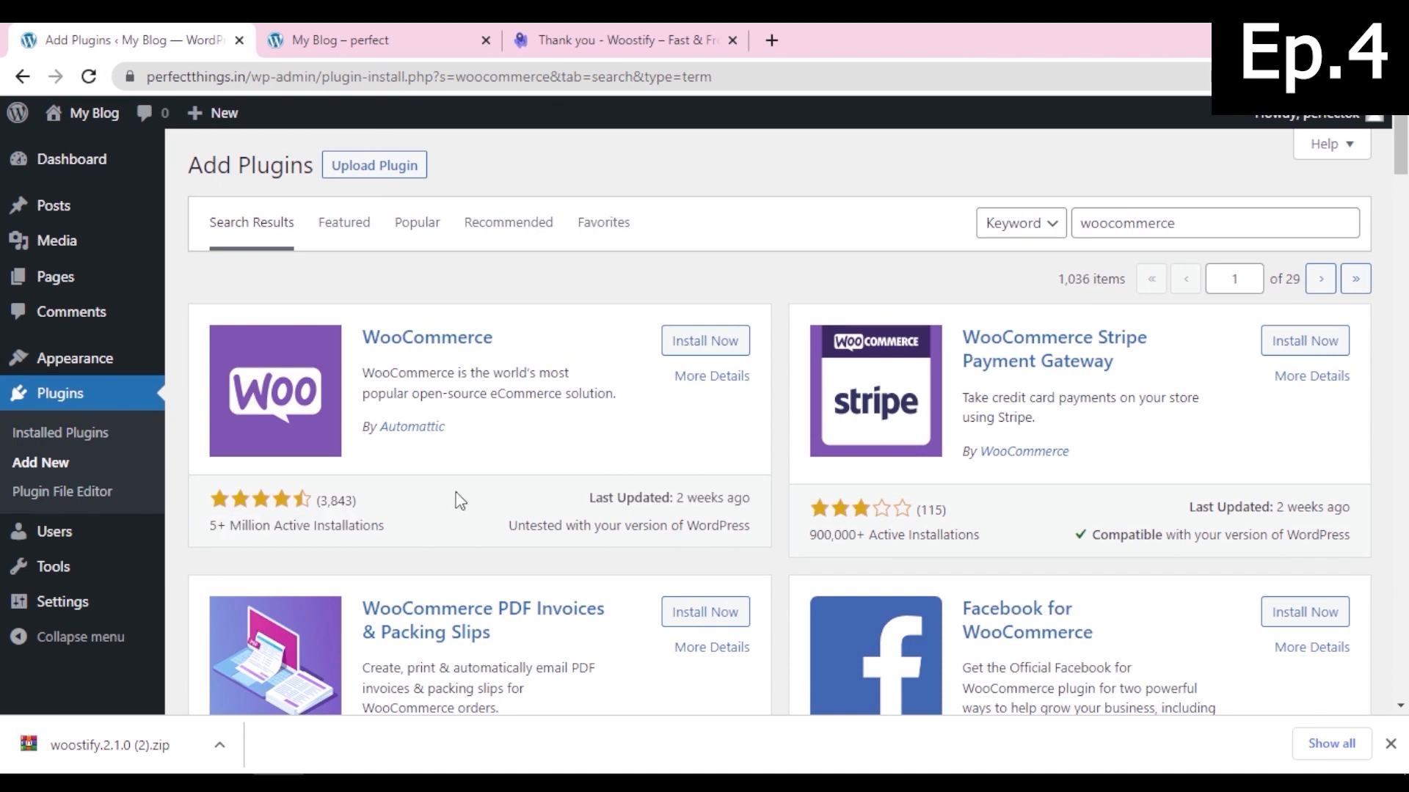
{"action": "left_click", "coordinate": [686, 348]}
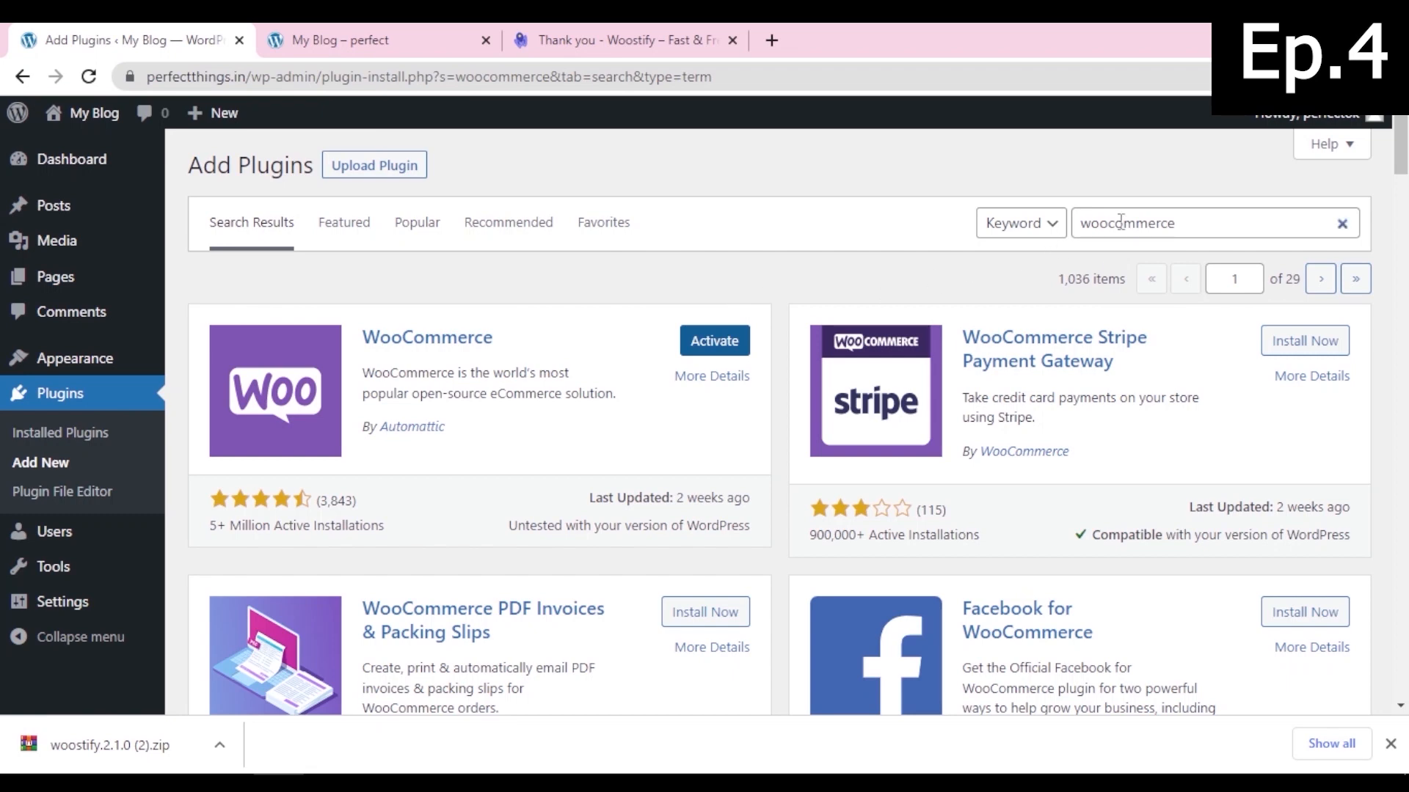
Step: Replace the plugin search with "elementor" and install Elementor Website Builder
{"action": "left_click_drag", "start_coordinate": [1178, 223], "coordinate": [1081, 223]}
{"action": "key", "text": "BackSpace"}
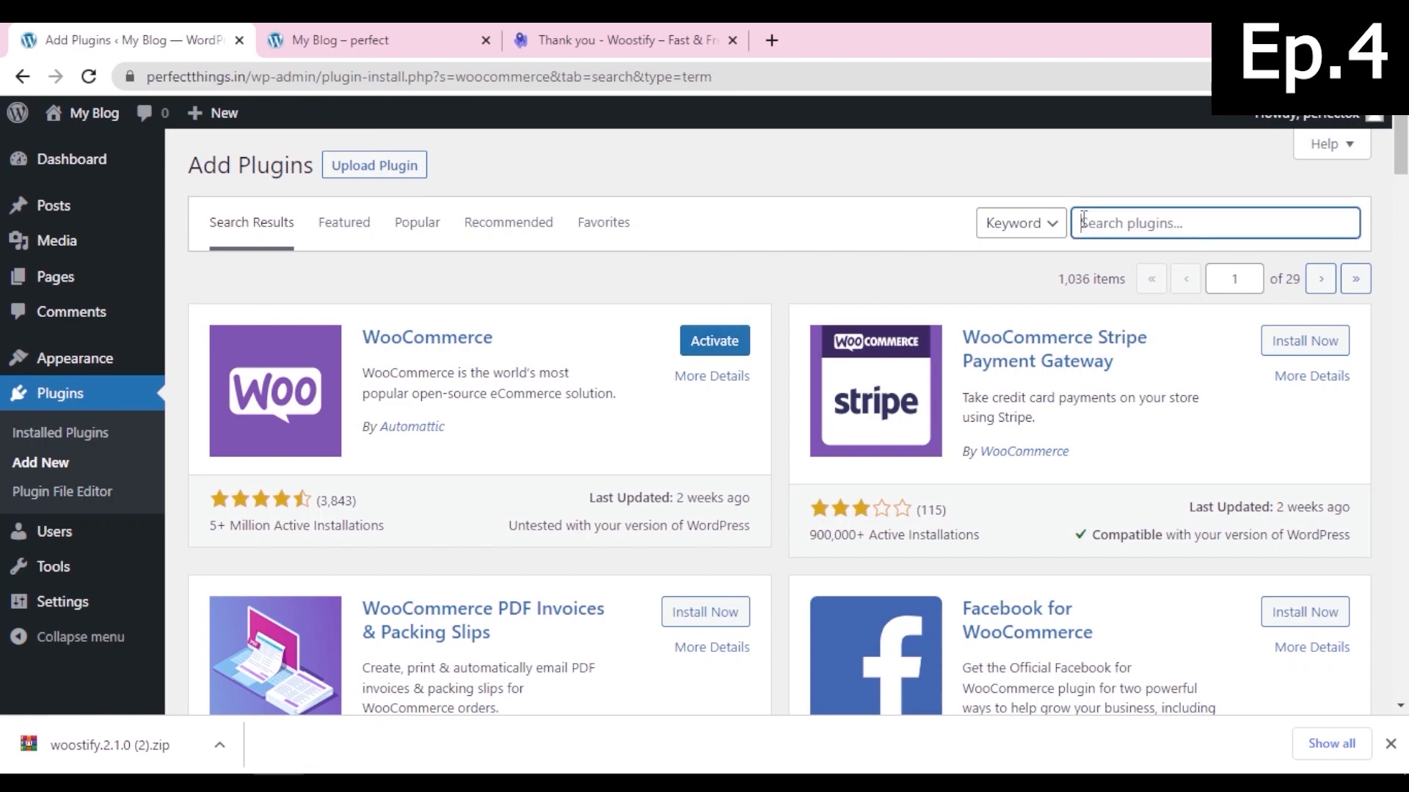
{"action": "type", "text": "elementor"}
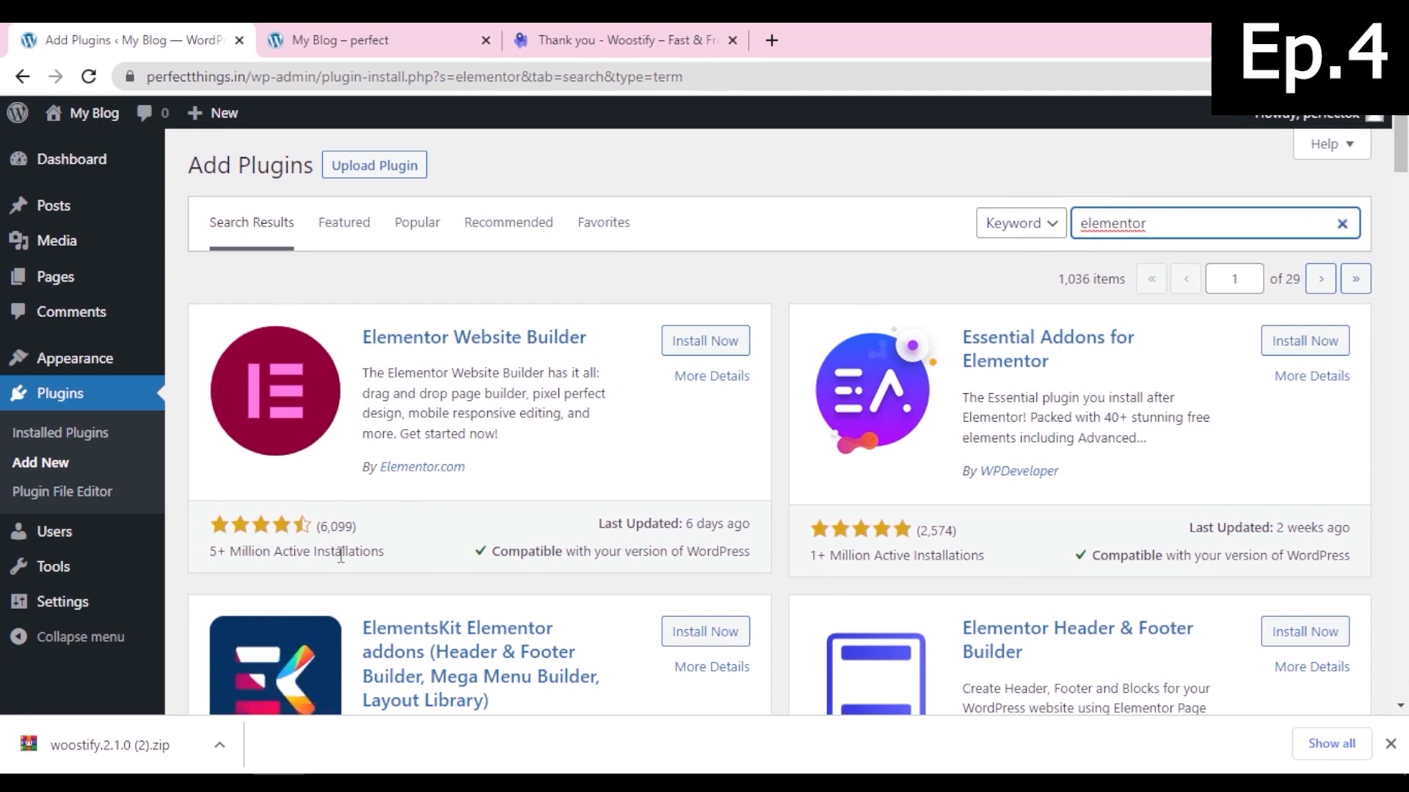
{"action": "left_click", "coordinate": [705, 342]}
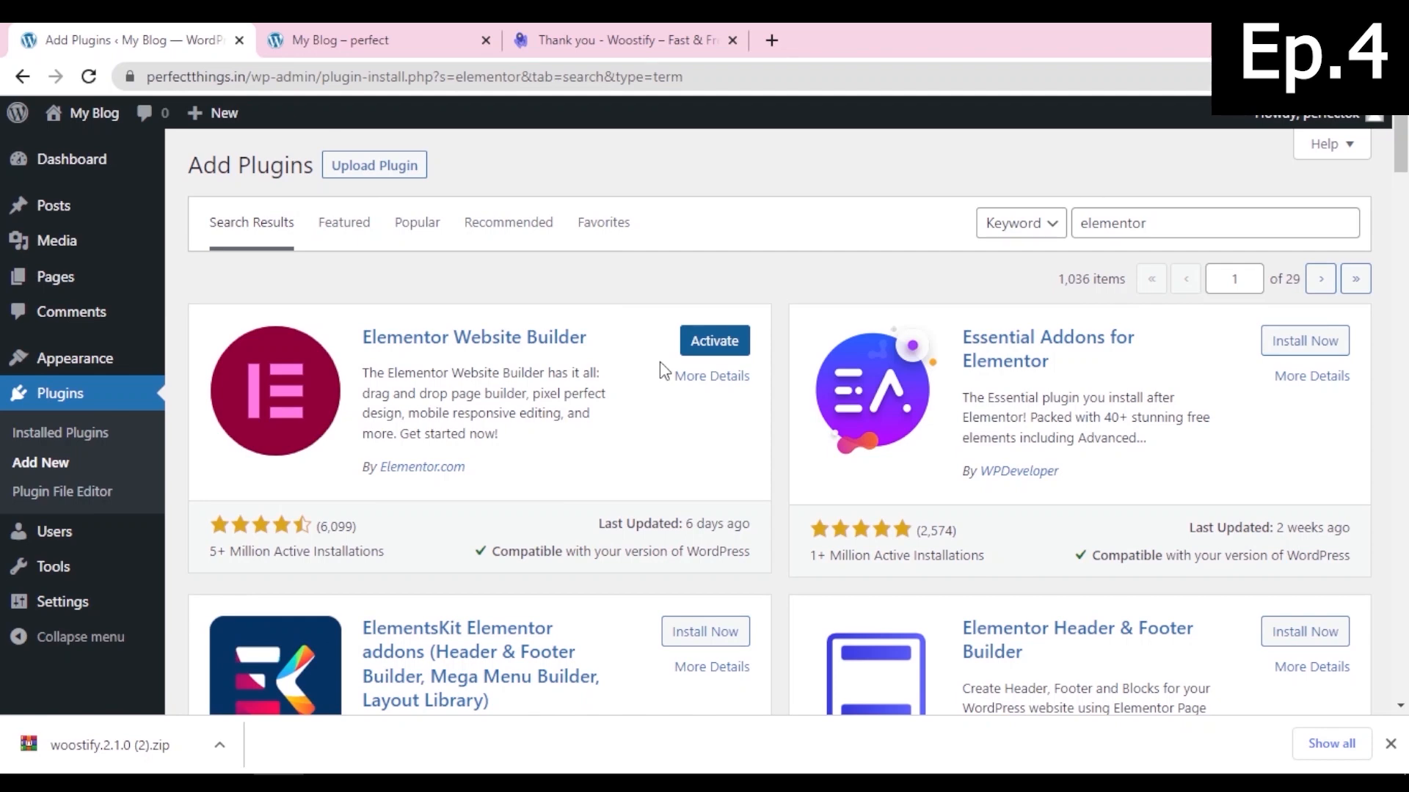
Step: Replace the plugin search with "ti woocommerce" and install TI WooCommerce Wishlist
{"action": "left_click_drag", "start_coordinate": [1171, 224], "coordinate": [1013, 230]}
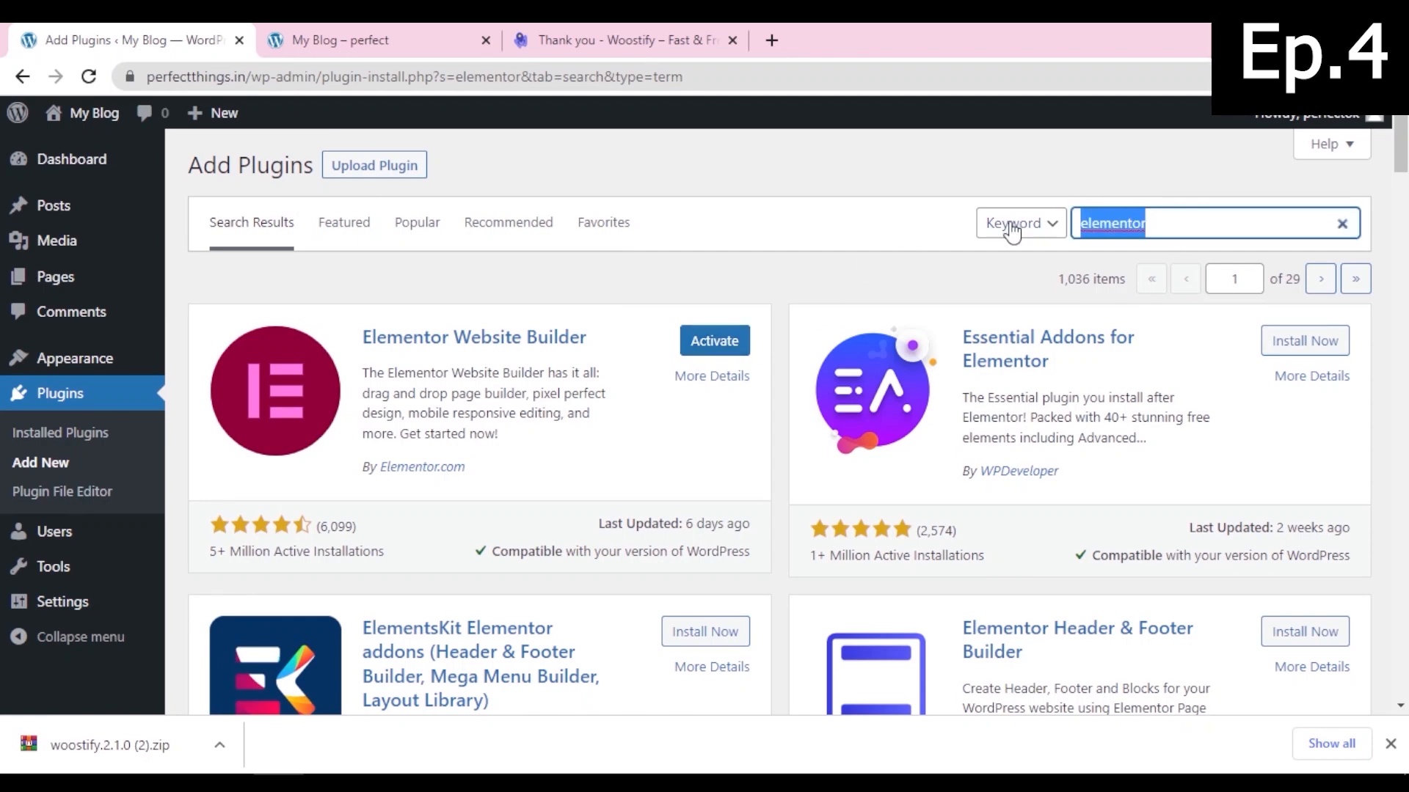
{"action": "key", "text": "BackSpace"}
{"action": "type", "text": "ti"}
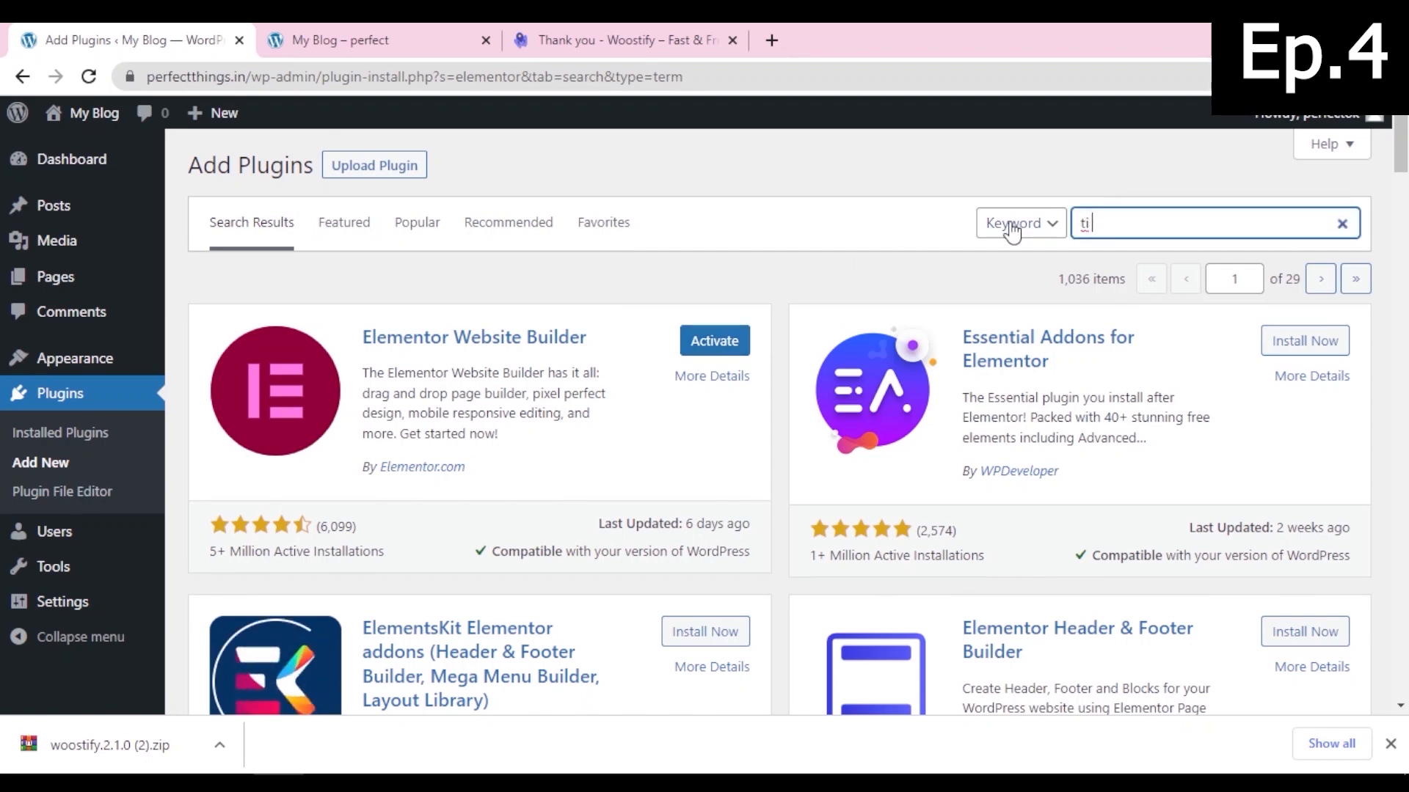
{"action": "type", "text": " wooco"}
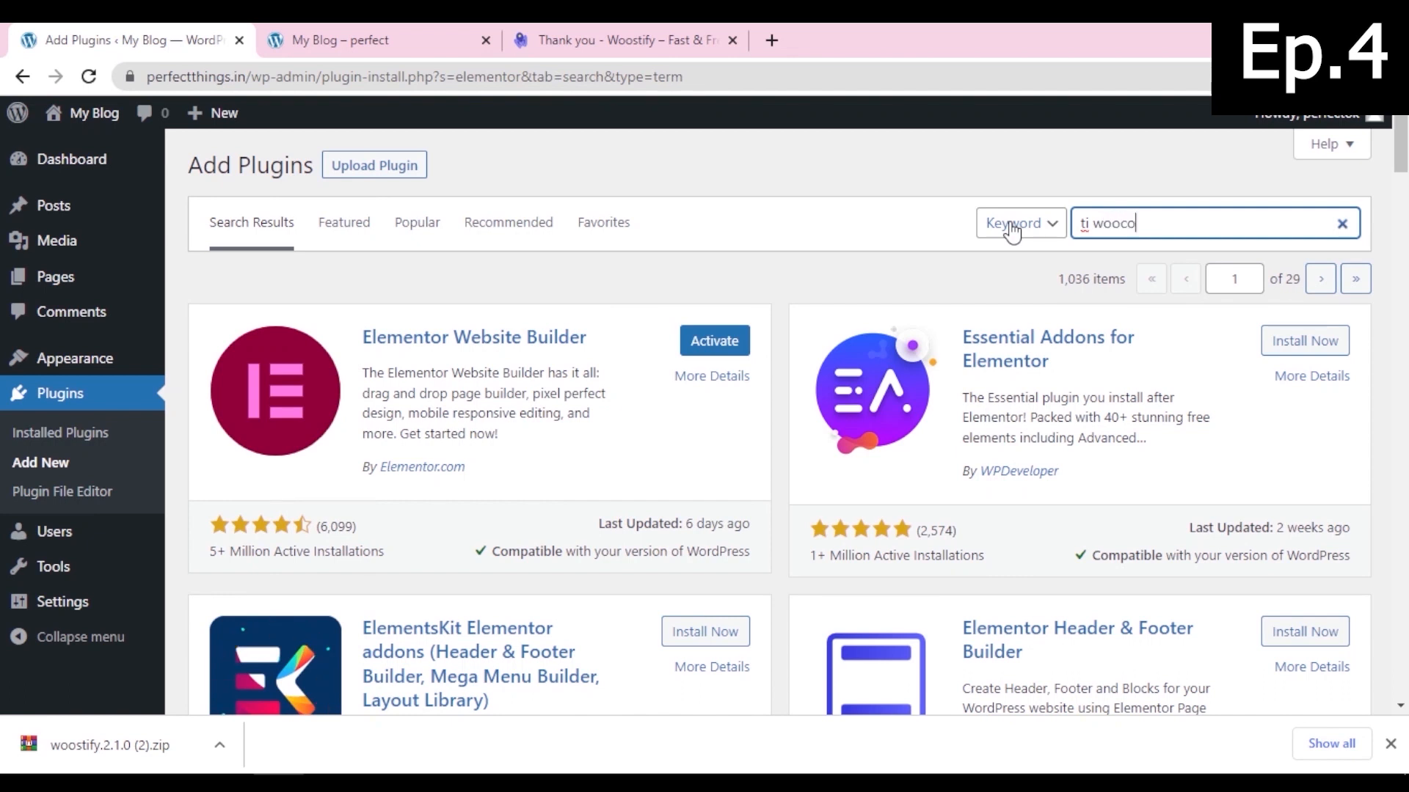
{"action": "type", "text": "mmerce"}
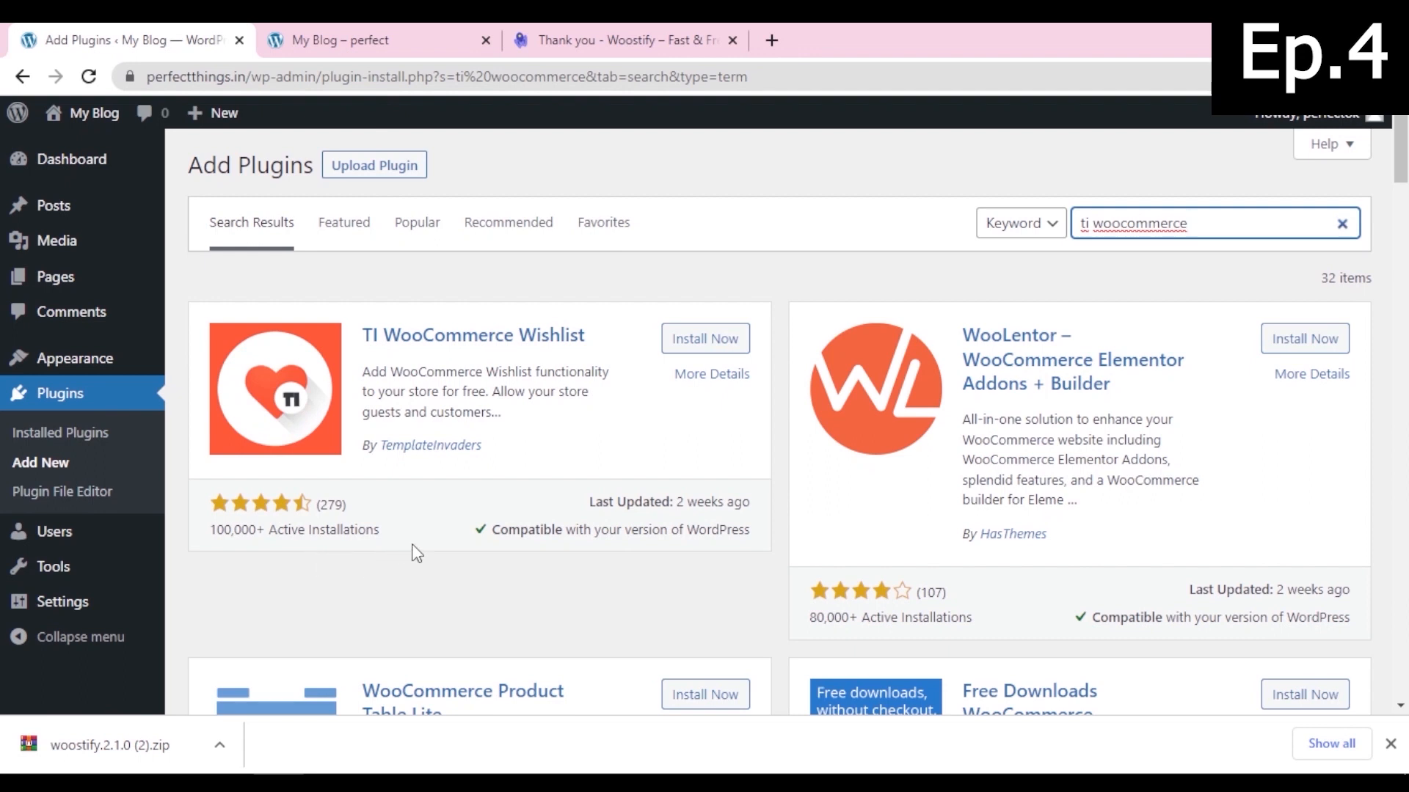
{"action": "left_click", "coordinate": [690, 345]}
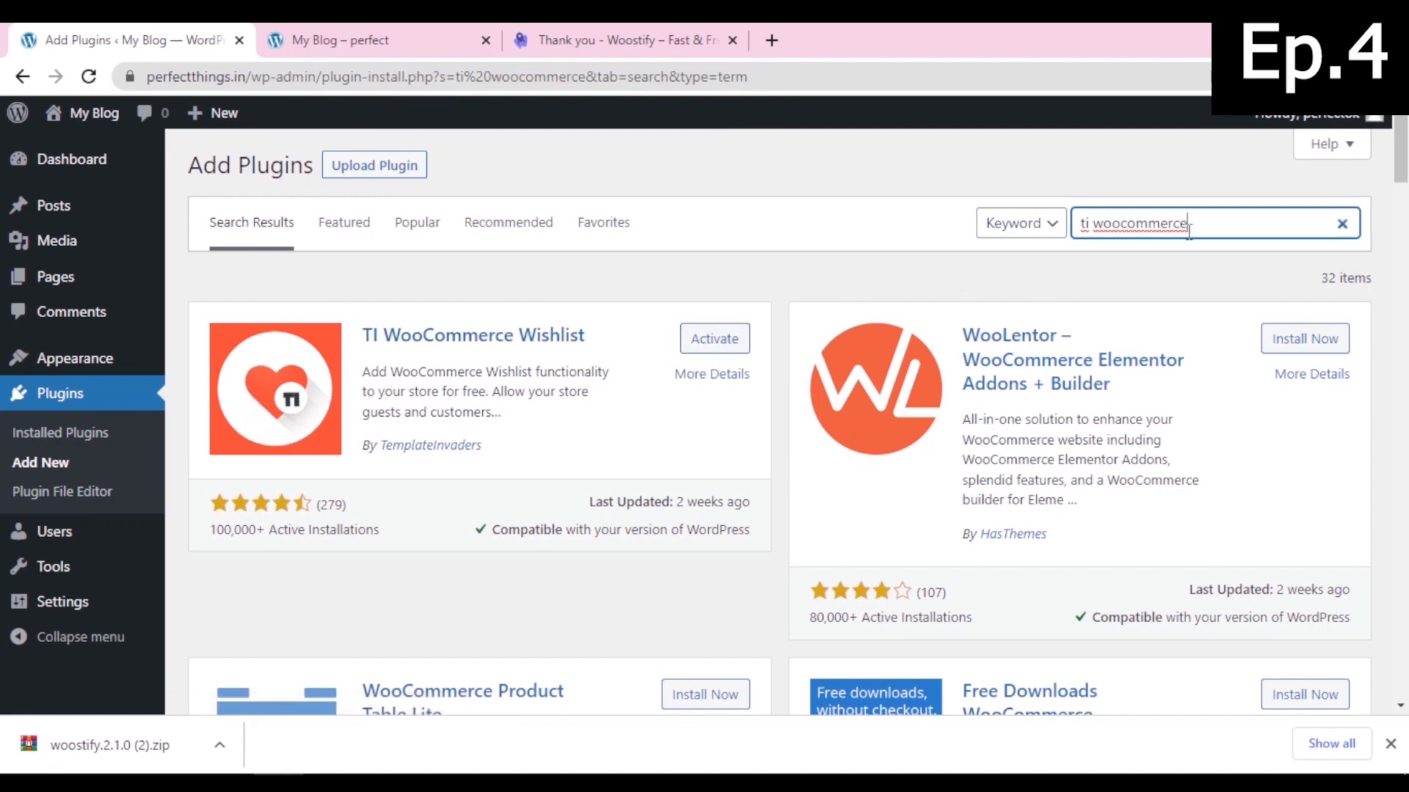
Step: Replace the plugin search with "variation" and install the first-listed Variation Swatches for WooCommerce plugin
{"action": "key", "text": "BackSpace"}
{"action": "key", "text": "BackSpace"}
{"action": "key", "text": "BackSpace"}
{"action": "key", "text": "BackSpace"}
{"action": "key", "text": "BackSpace"}
{"action": "key", "text": "BackSpace"}
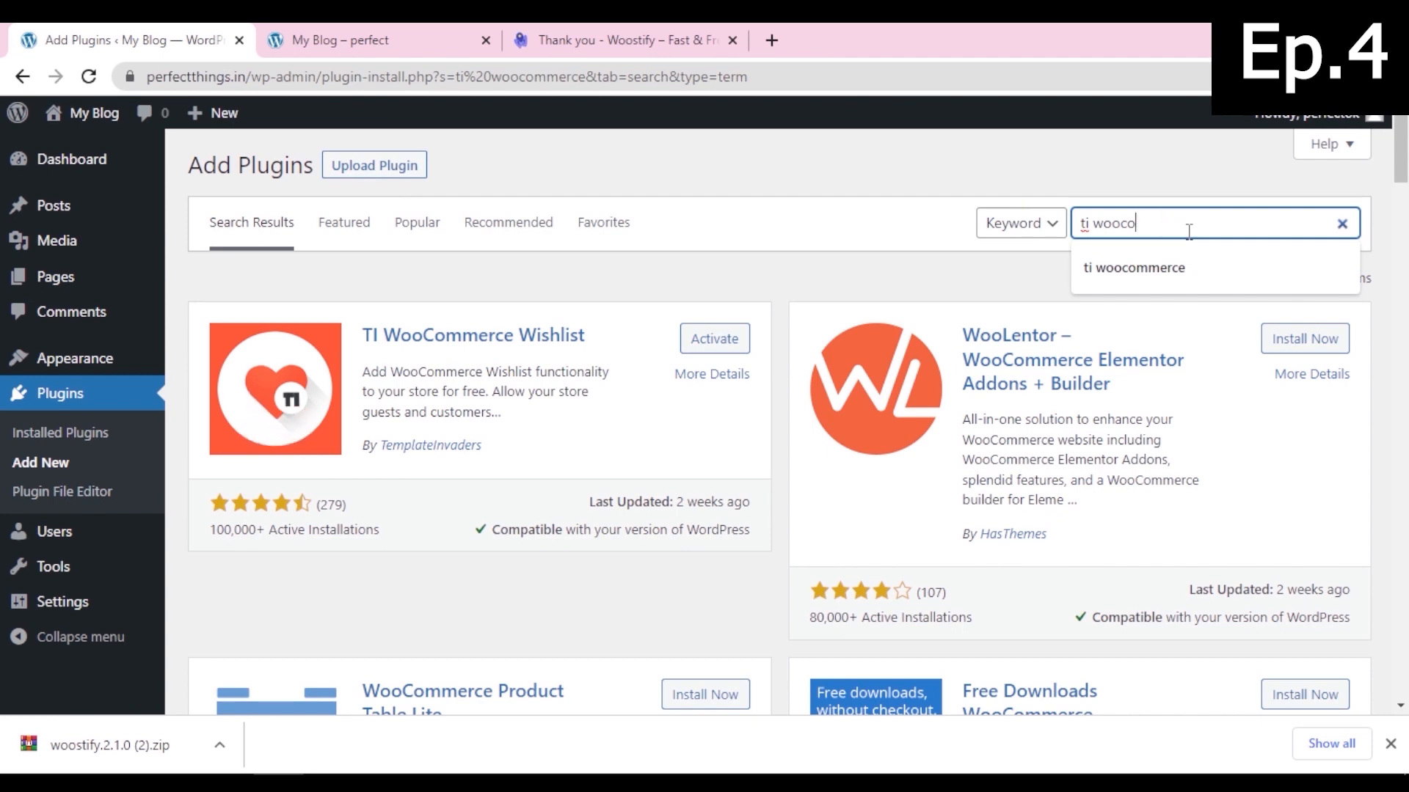
{"action": "key", "text": "BackSpace"}
{"action": "key", "text": "BackSpace"}
{"action": "key", "text": "BackSpace"}
{"action": "key", "text": "BackSpace"}
{"action": "key", "text": "BackSpace"}
{"action": "key", "text": "BackSpace"}
{"action": "key", "text": "BackSpace"}
{"action": "key", "text": "BackSpace"}
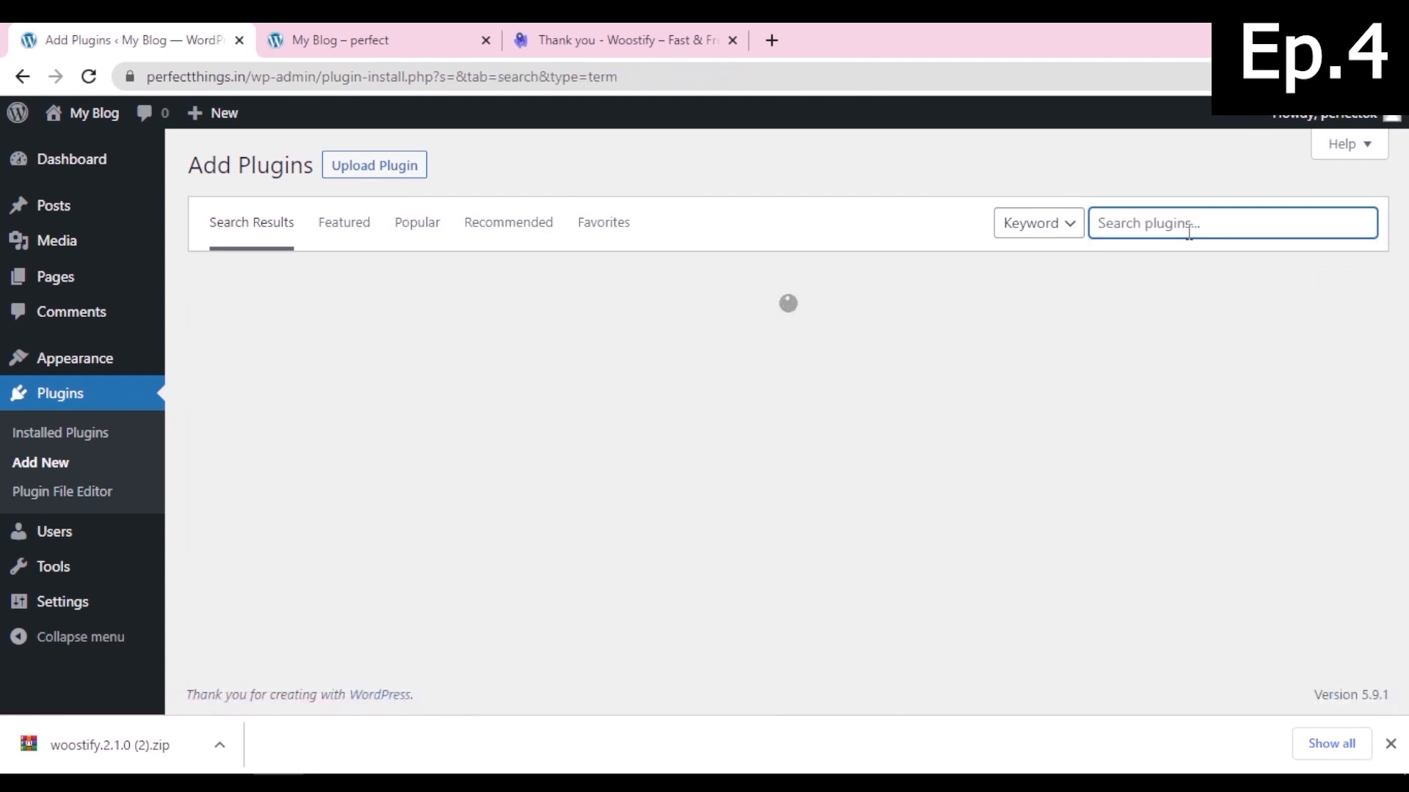
{"action": "type", "text": "va"}
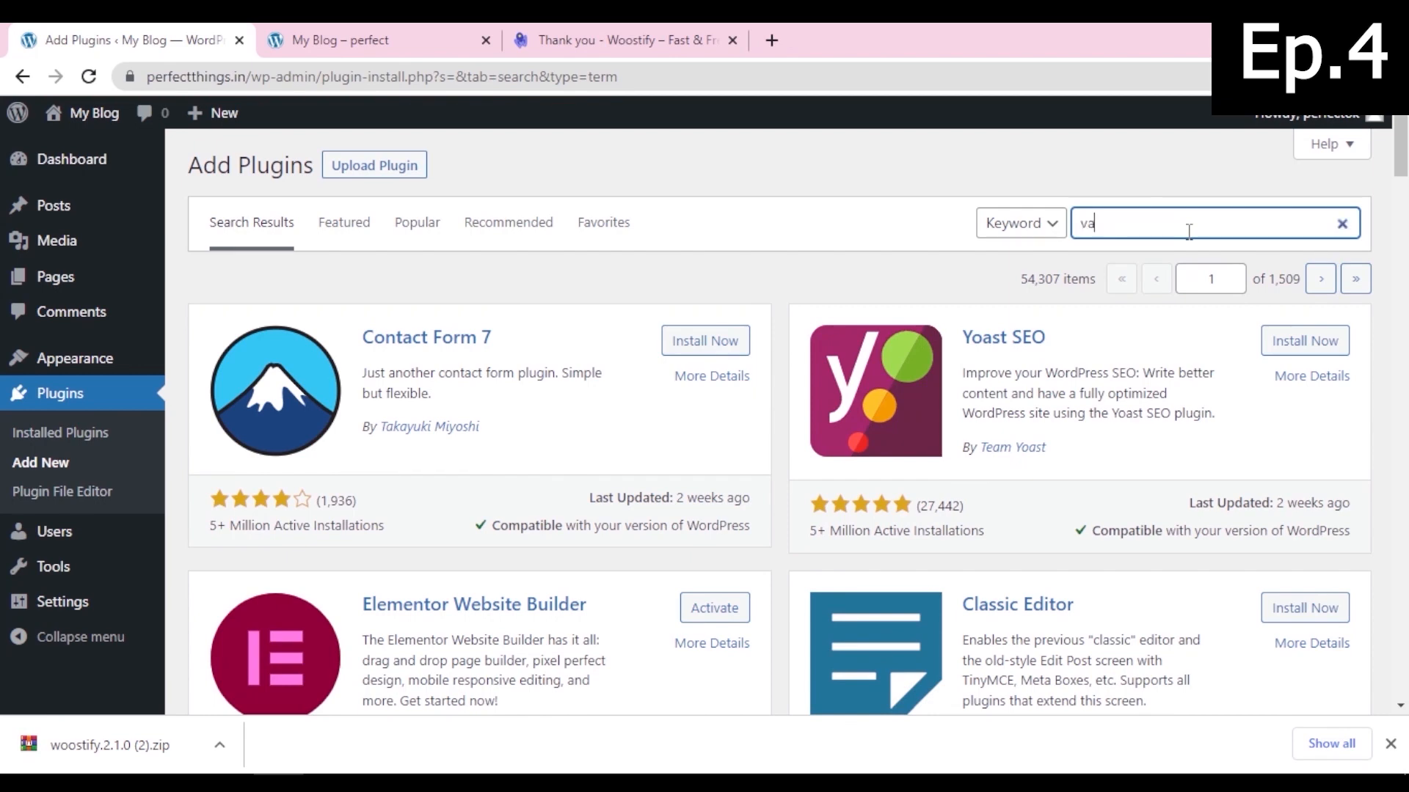
{"action": "type", "text": "riation"}
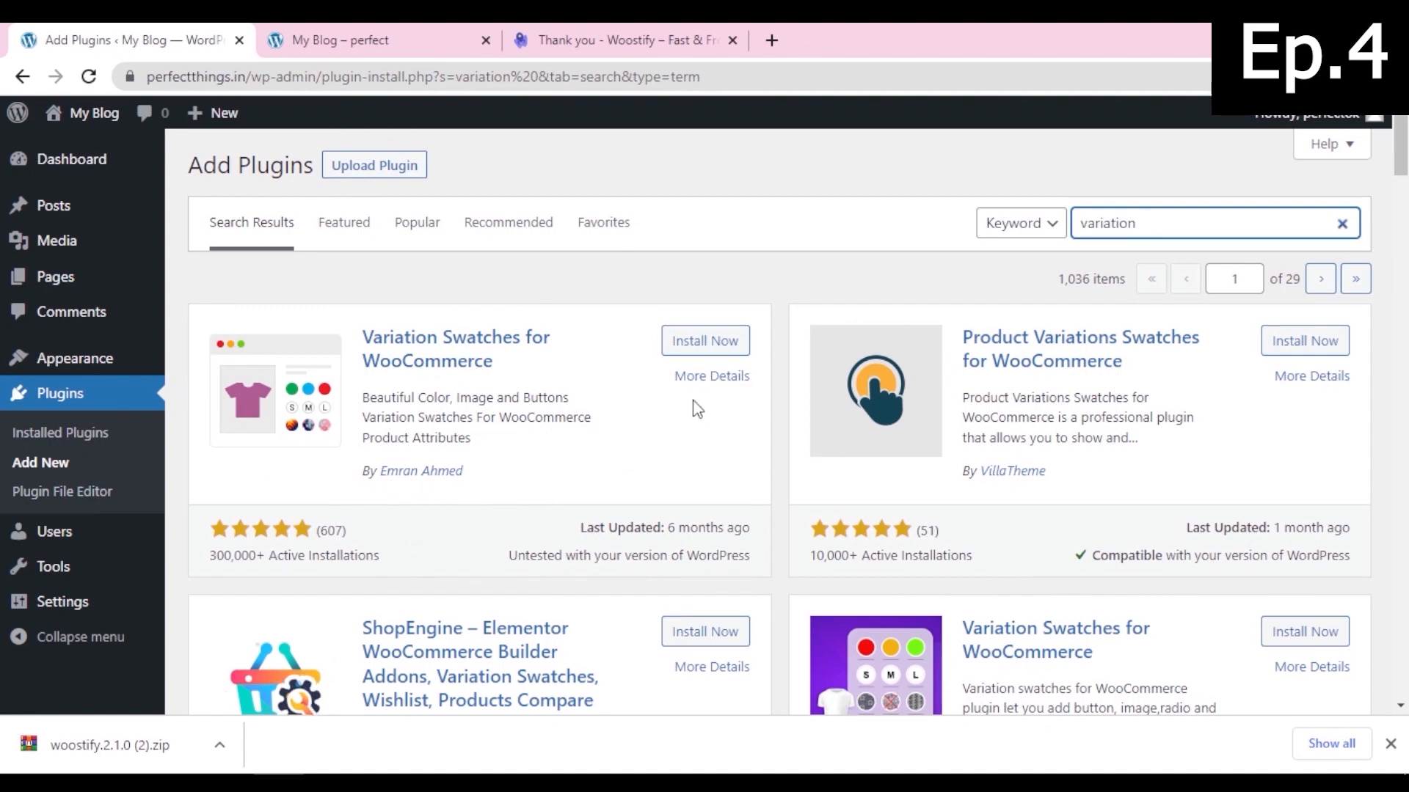
{"action": "left_click", "coordinate": [690, 346]}
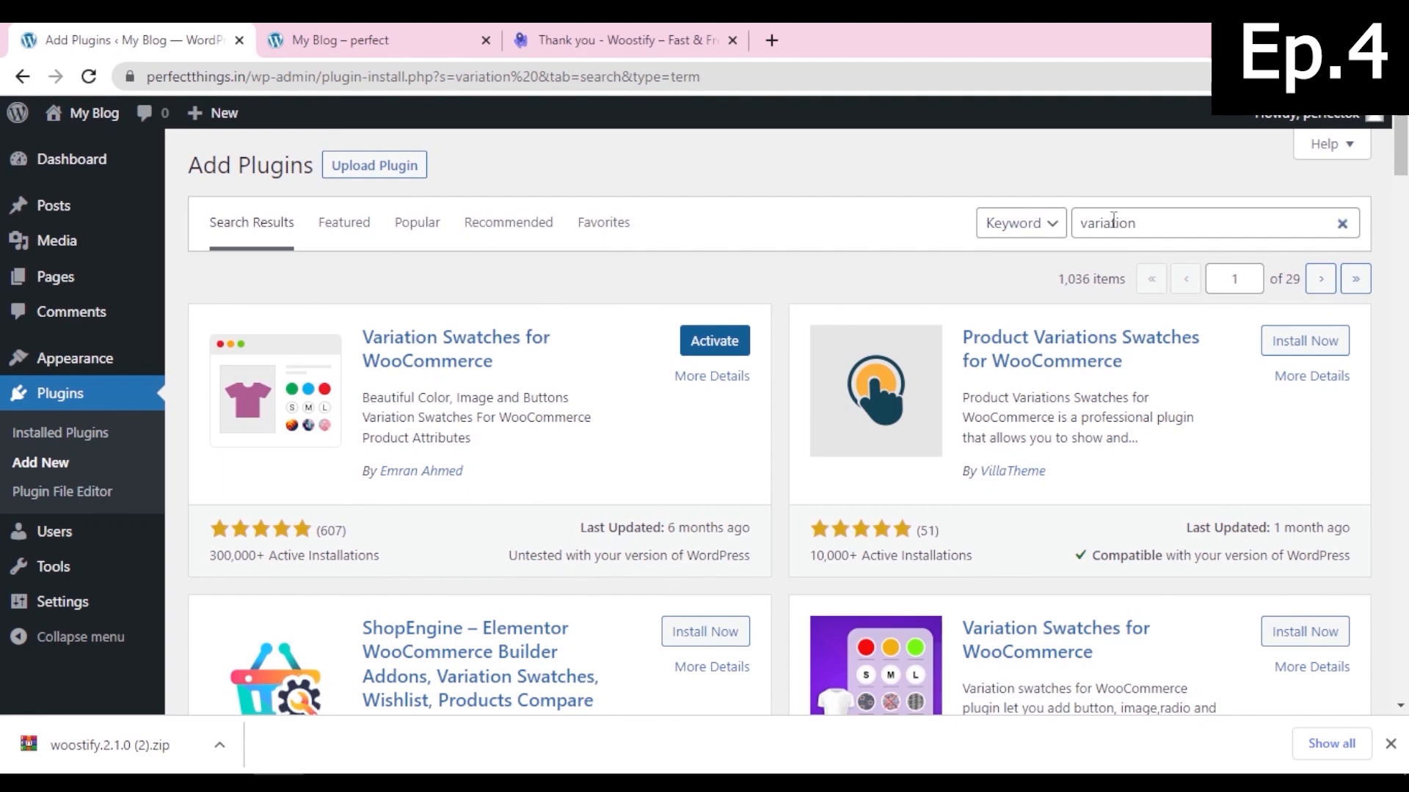
Step: Replace the plugin search with "yith woocommerce" and install YITH WooCommerce Wishlist
{"action": "left_click_drag", "start_coordinate": [1169, 217], "coordinate": [1013, 223]}
{"action": "key", "text": "BackSpace"}
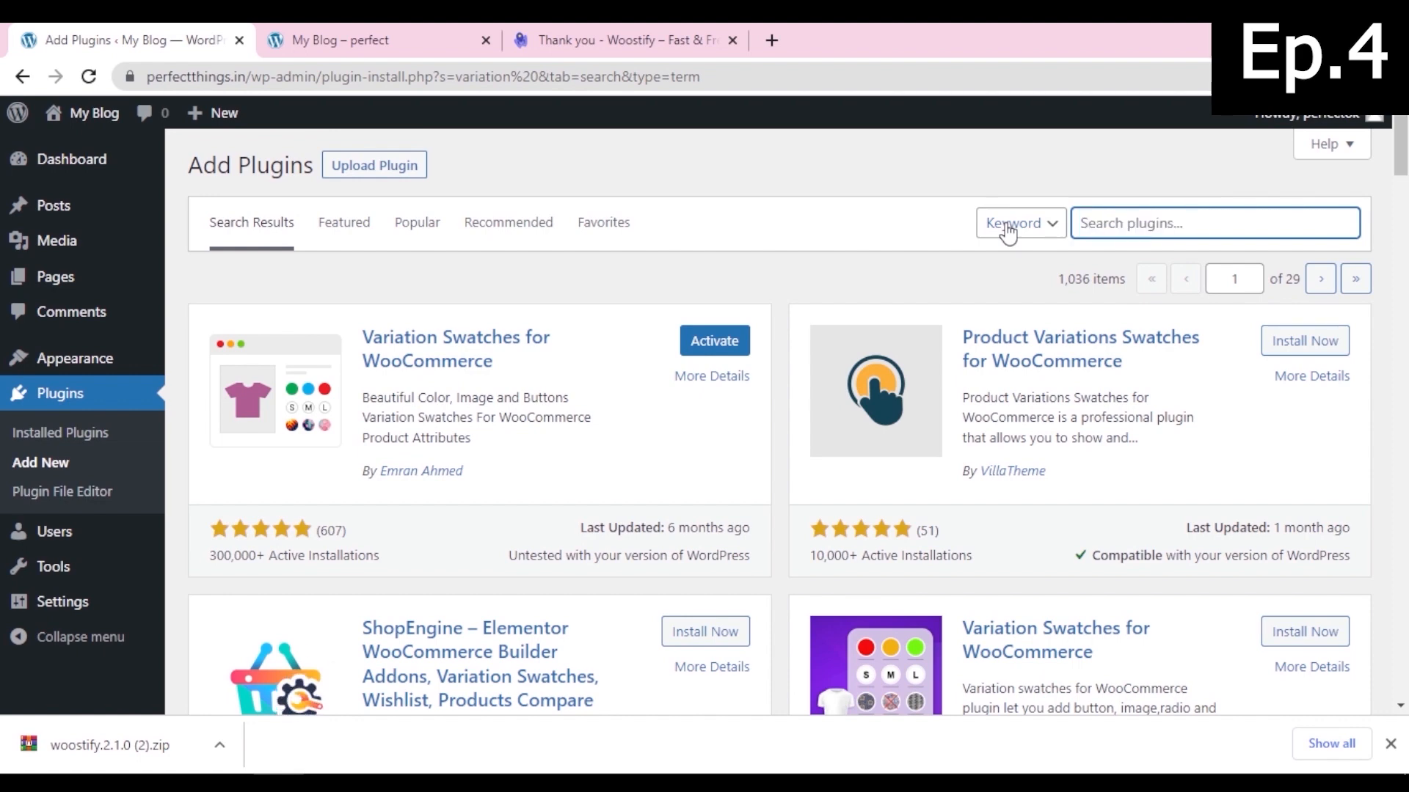
{"action": "type", "text": "yith"}
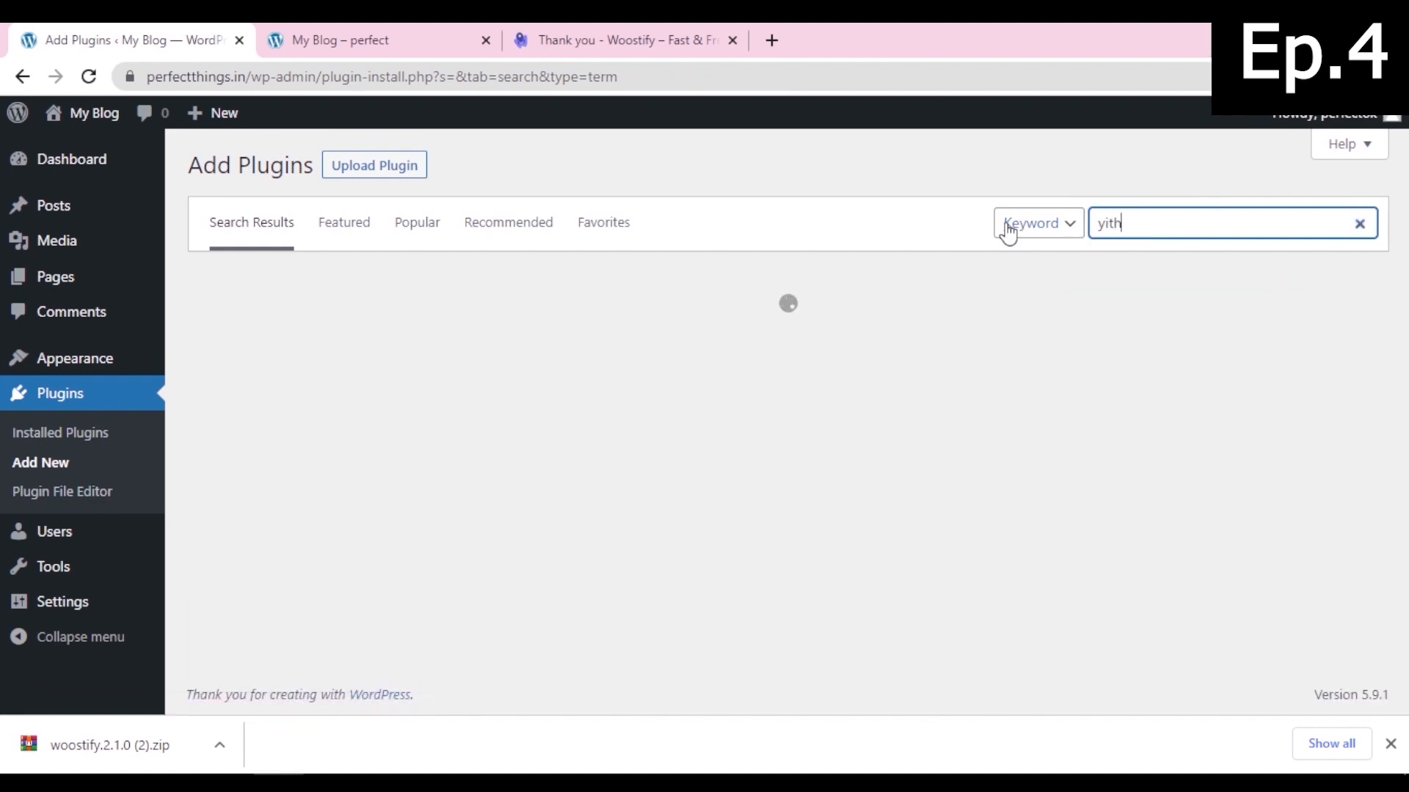
{"action": "type", "text": " woocommerce"}
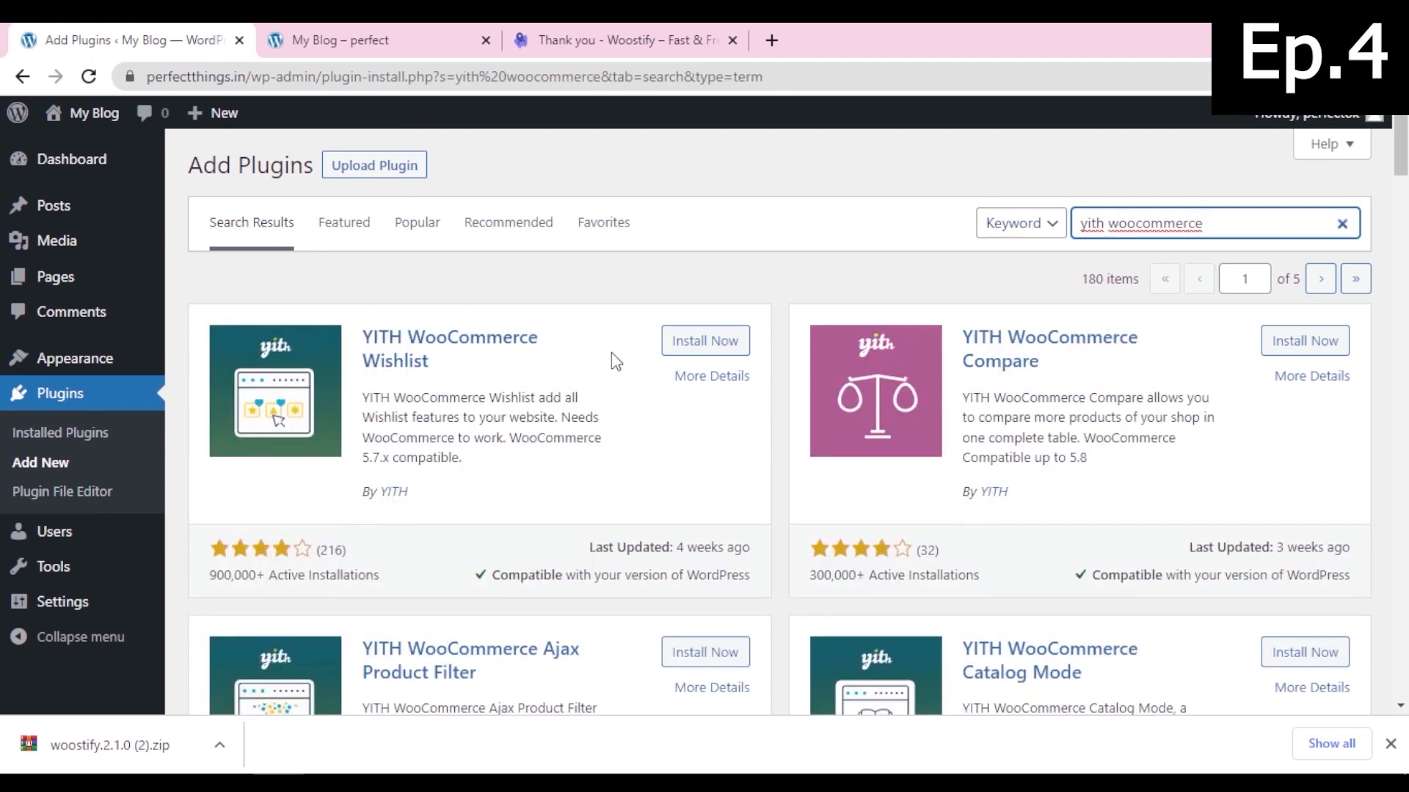
{"action": "left_click", "coordinate": [698, 345]}
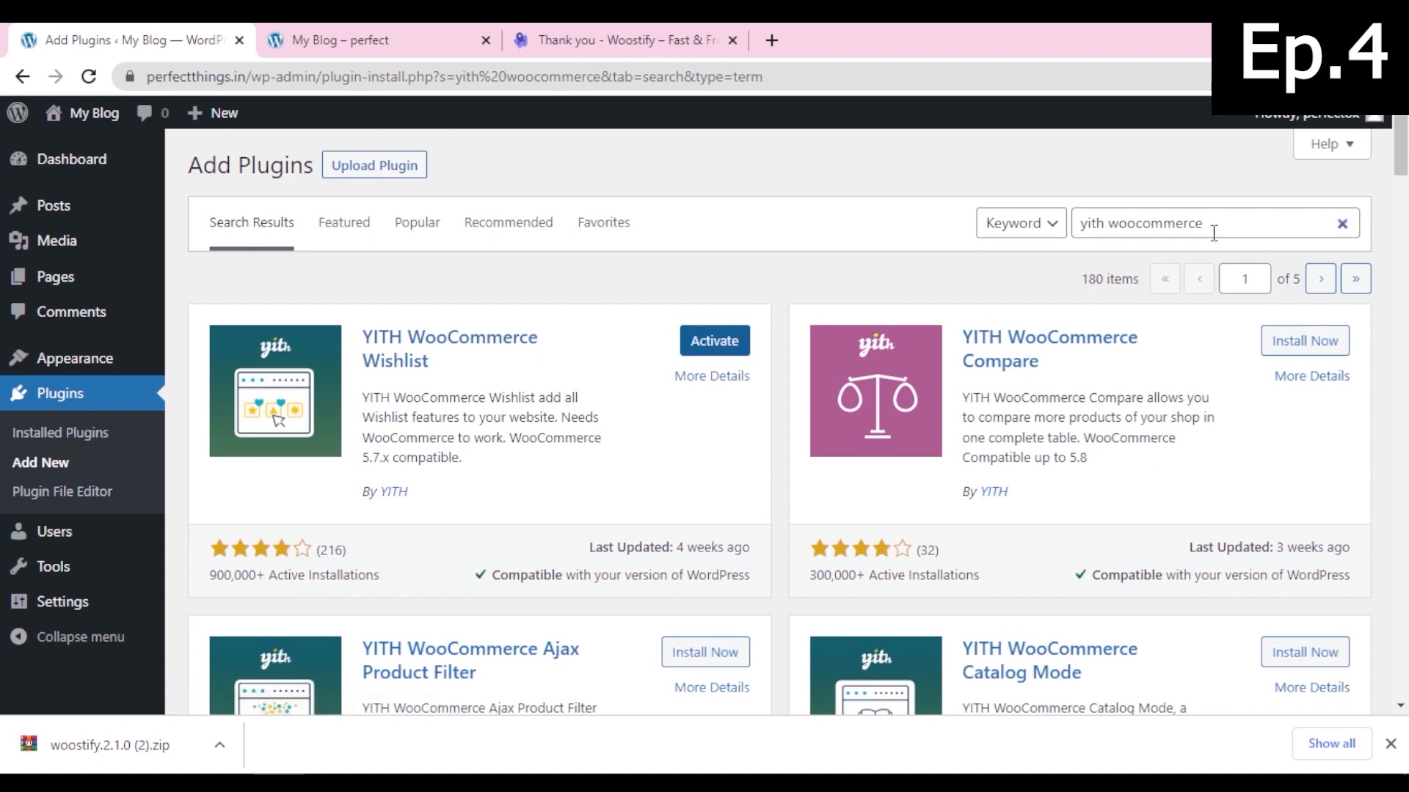
Step: Replace the plugin search with "shiprocket" and install the Shiprocket plugin
{"action": "left_click_drag", "start_coordinate": [1247, 224], "coordinate": [1044, 227]}
{"action": "key", "text": "BackSpace"}
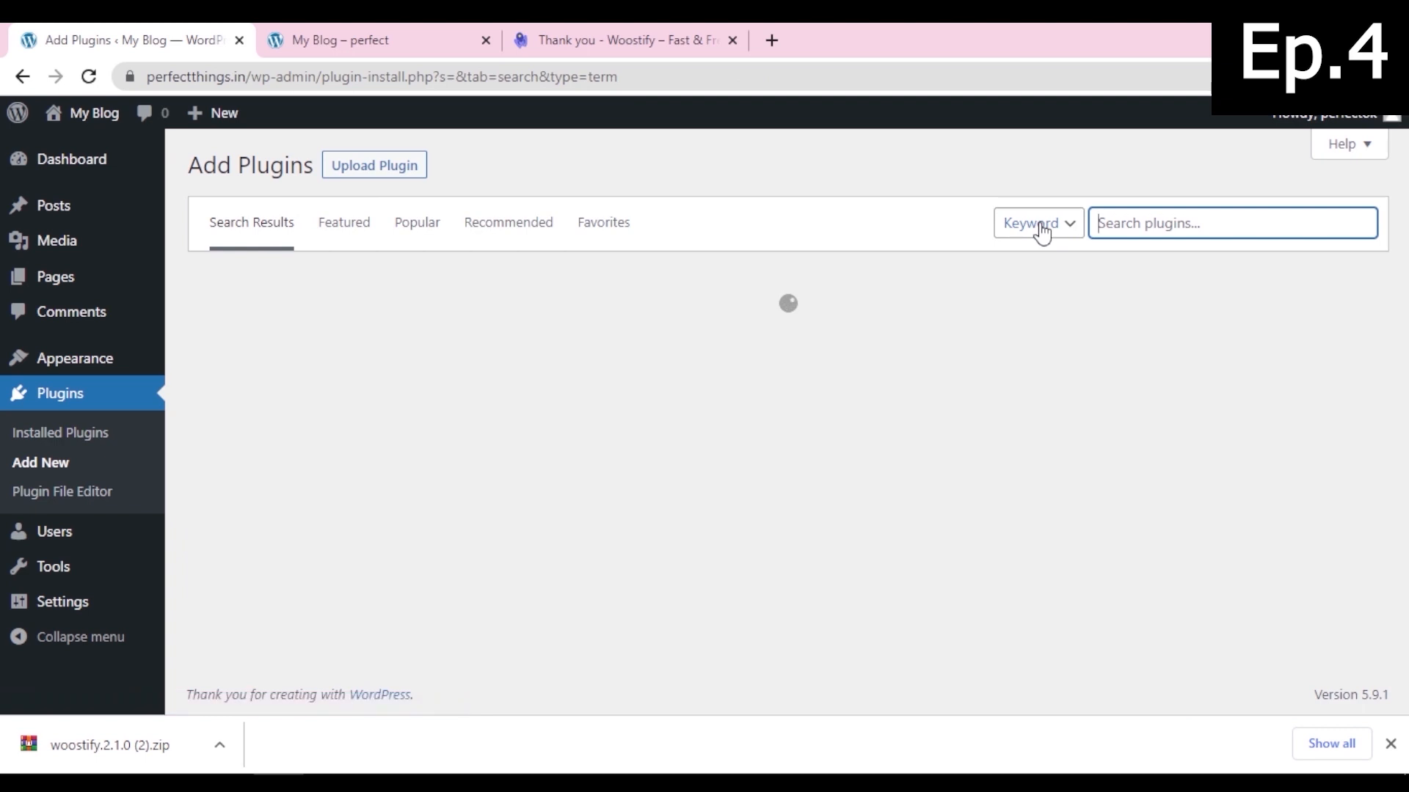
{"action": "type", "text": "shiproc"}
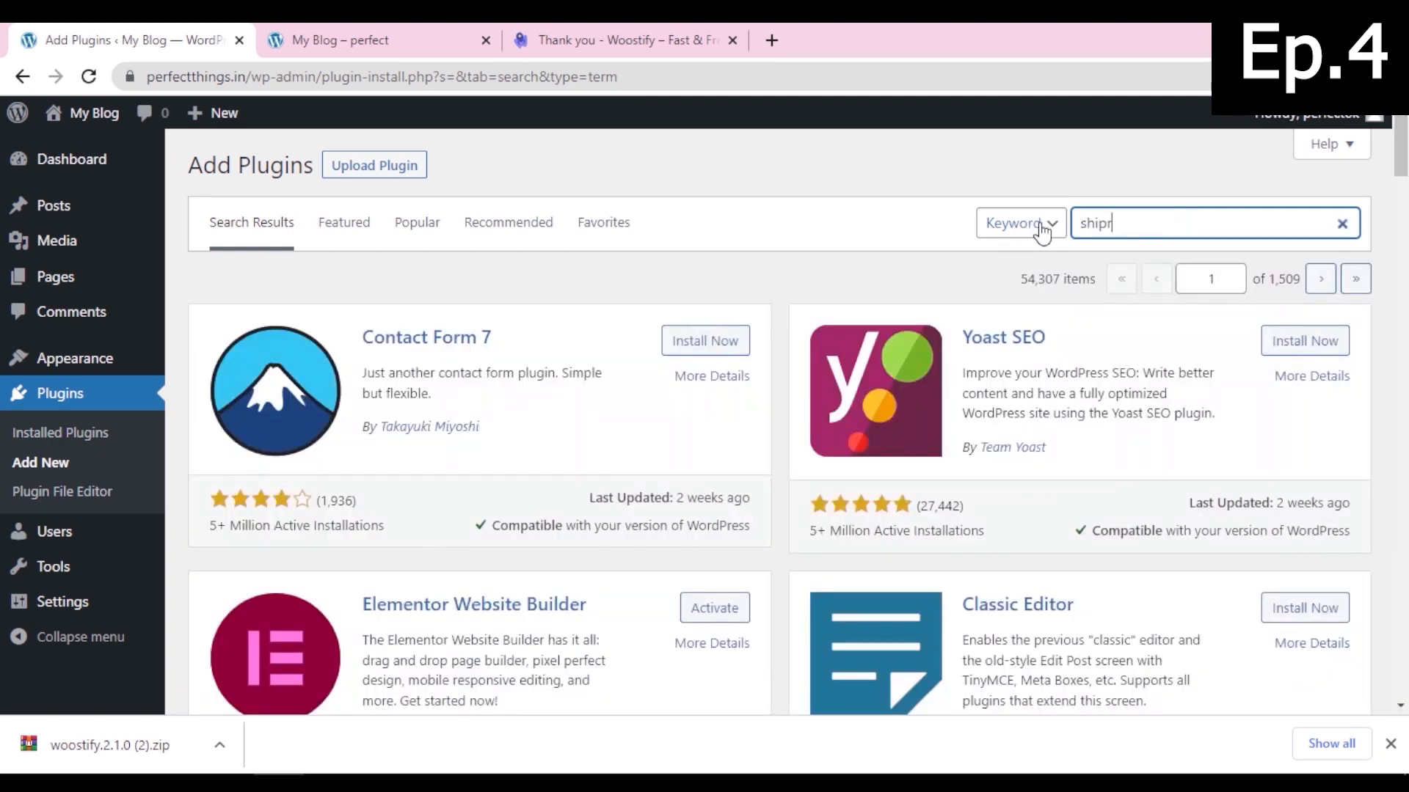
{"action": "type", "text": "ket"}
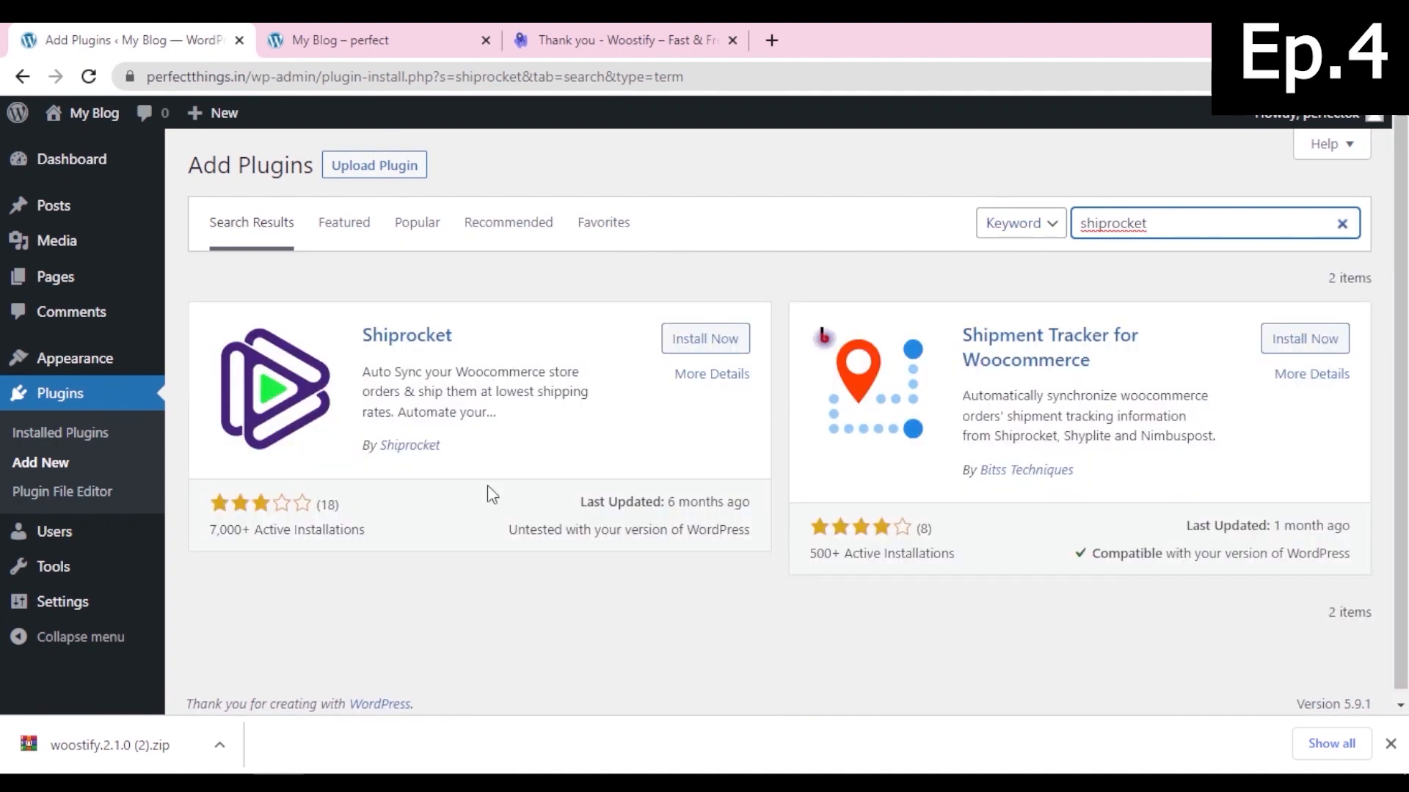
{"action": "left_click", "coordinate": [708, 339]}
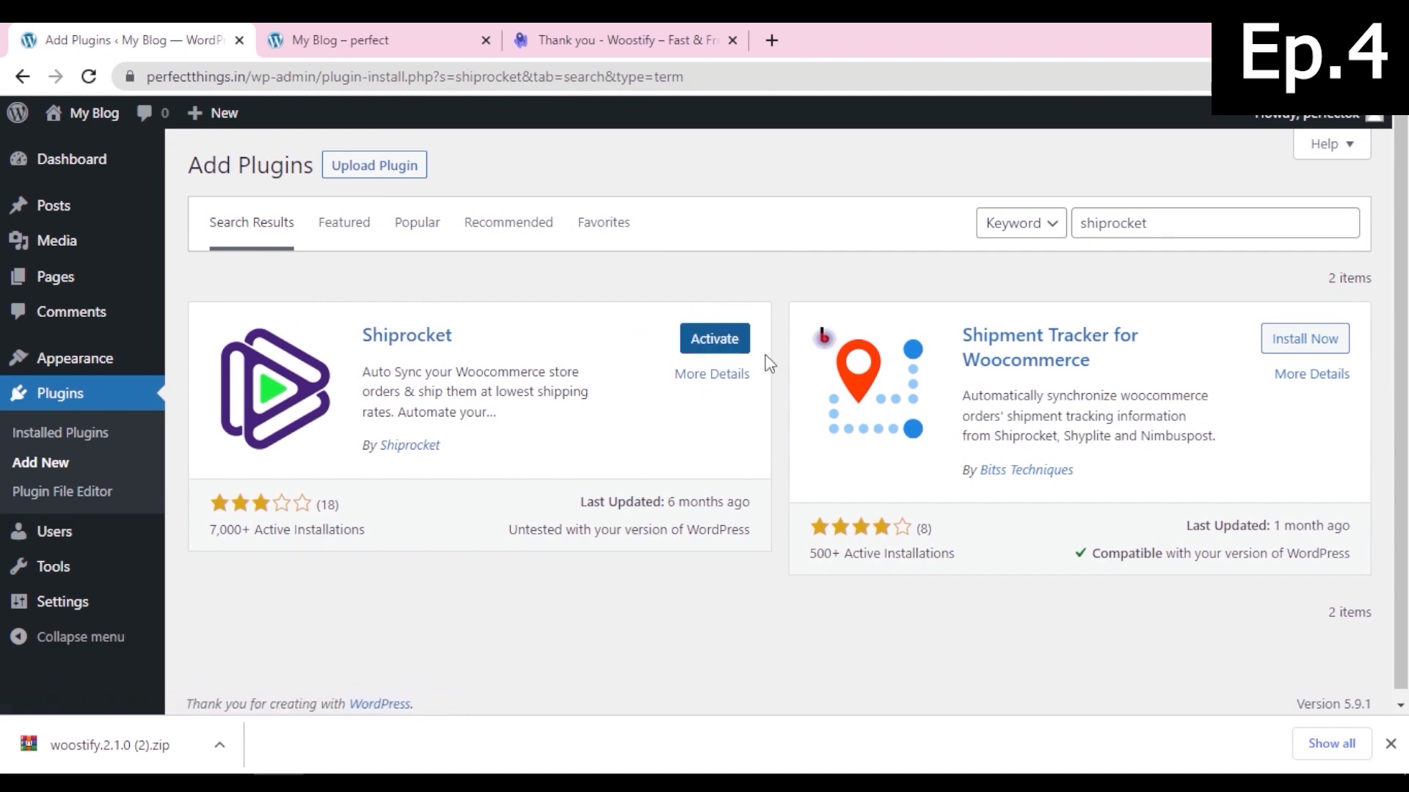
Step: Replace the plugin search with "cashfree" and install Cashfree for WooCommerce
{"action": "left_click_drag", "start_coordinate": [1164, 230], "coordinate": [1038, 242]}
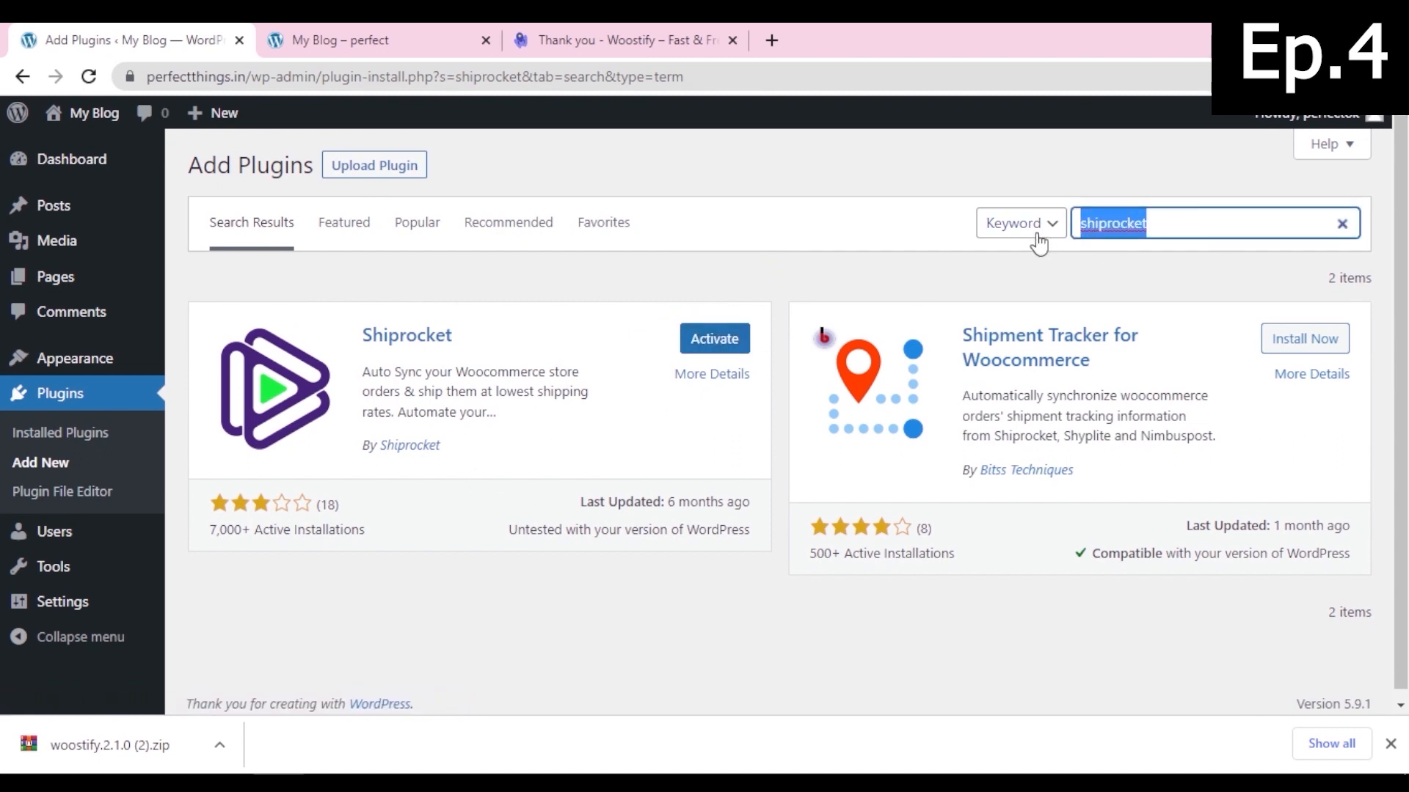
{"action": "key", "text": "BackSpace"}
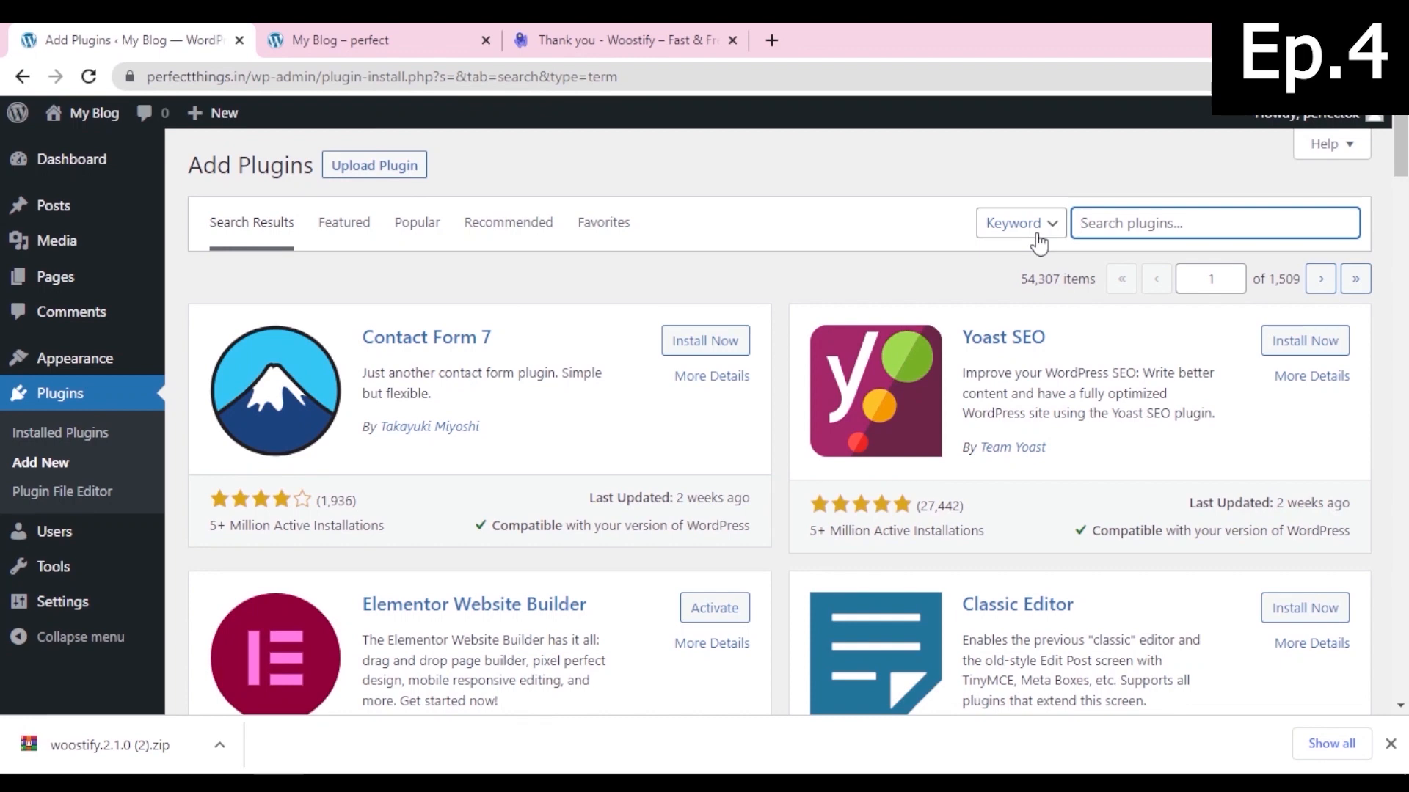
{"action": "type", "text": "cashfree"}
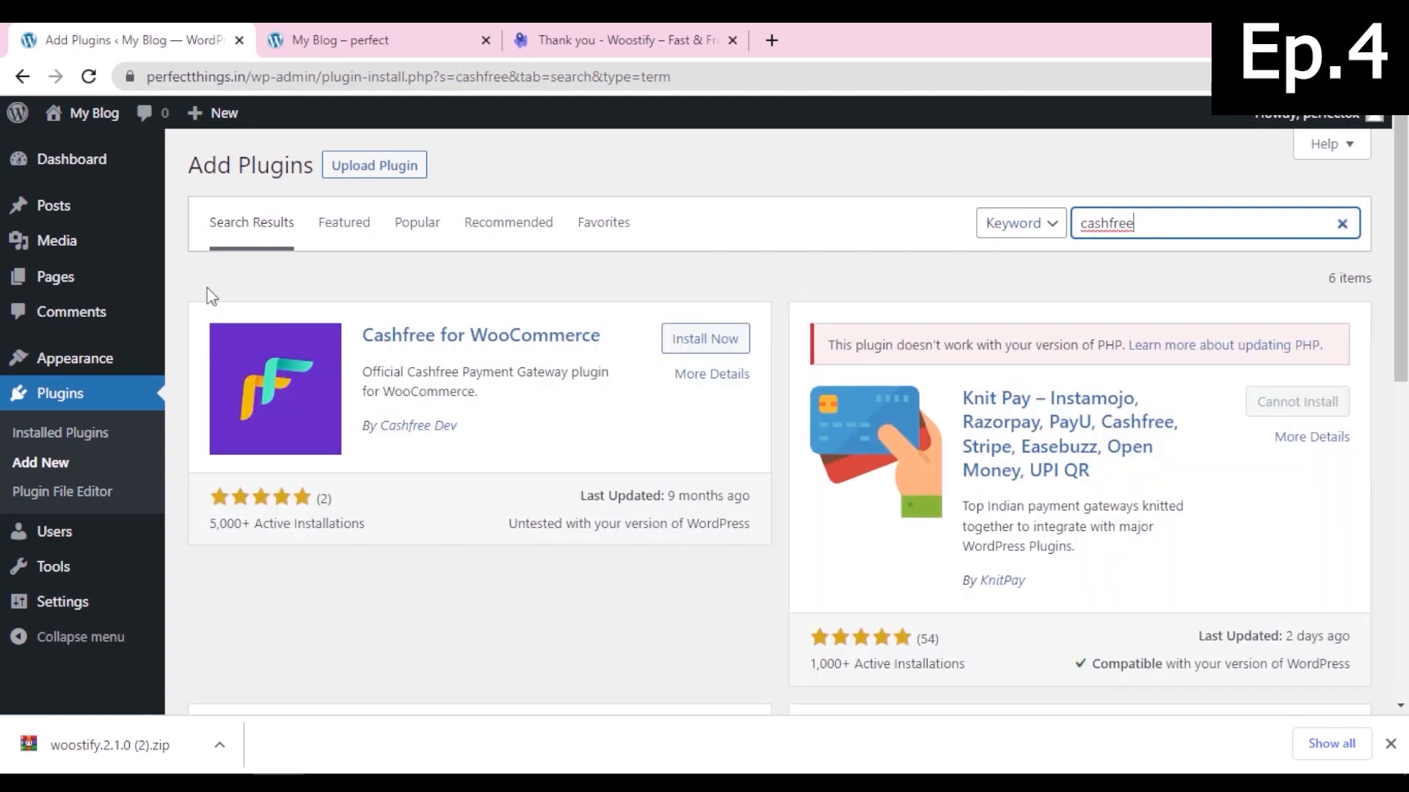
{"action": "left_click", "coordinate": [706, 350]}
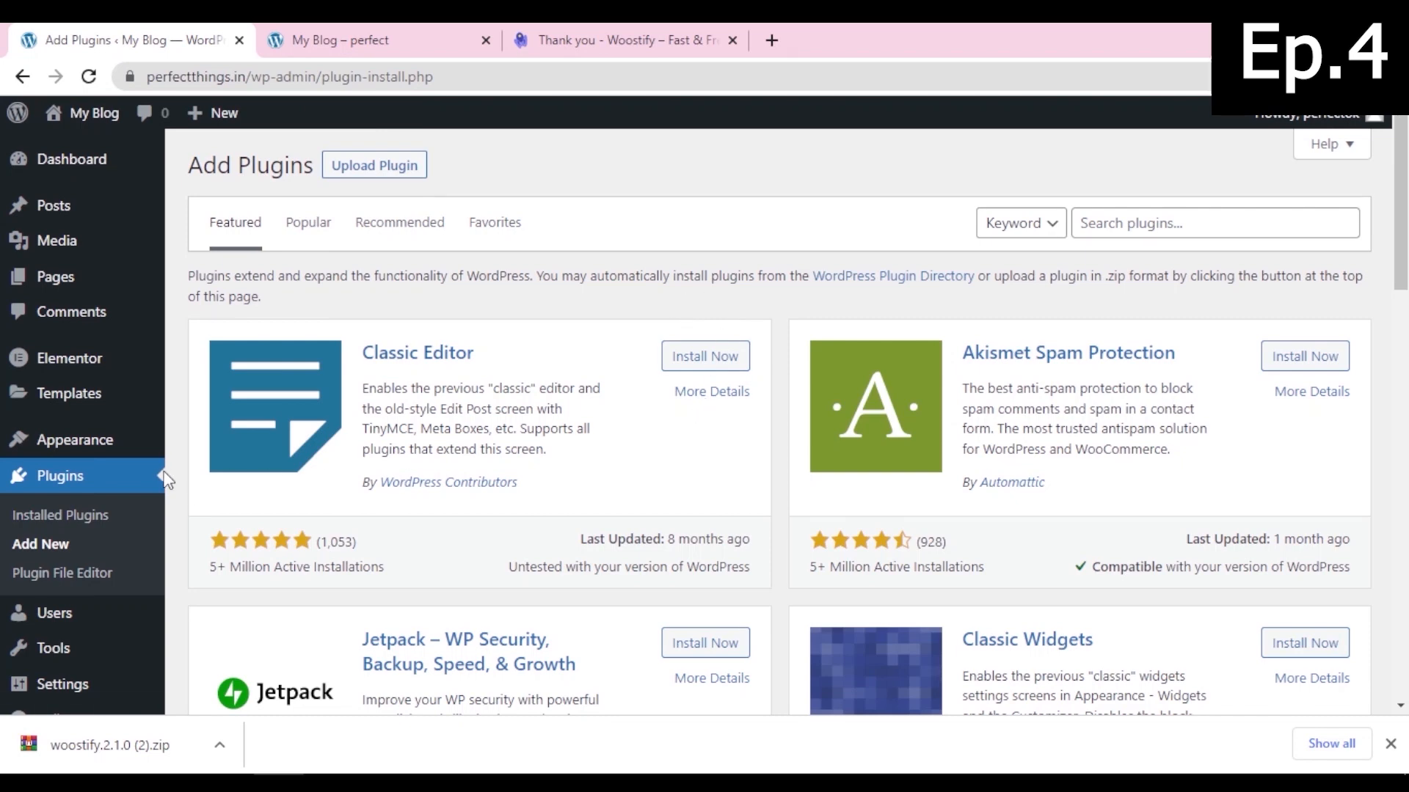
Step: In the installed plugins list, select every plugin except Cashfree and Shiprocket and bulk-activate them
{"action": "left_click", "coordinate": [62, 523]}
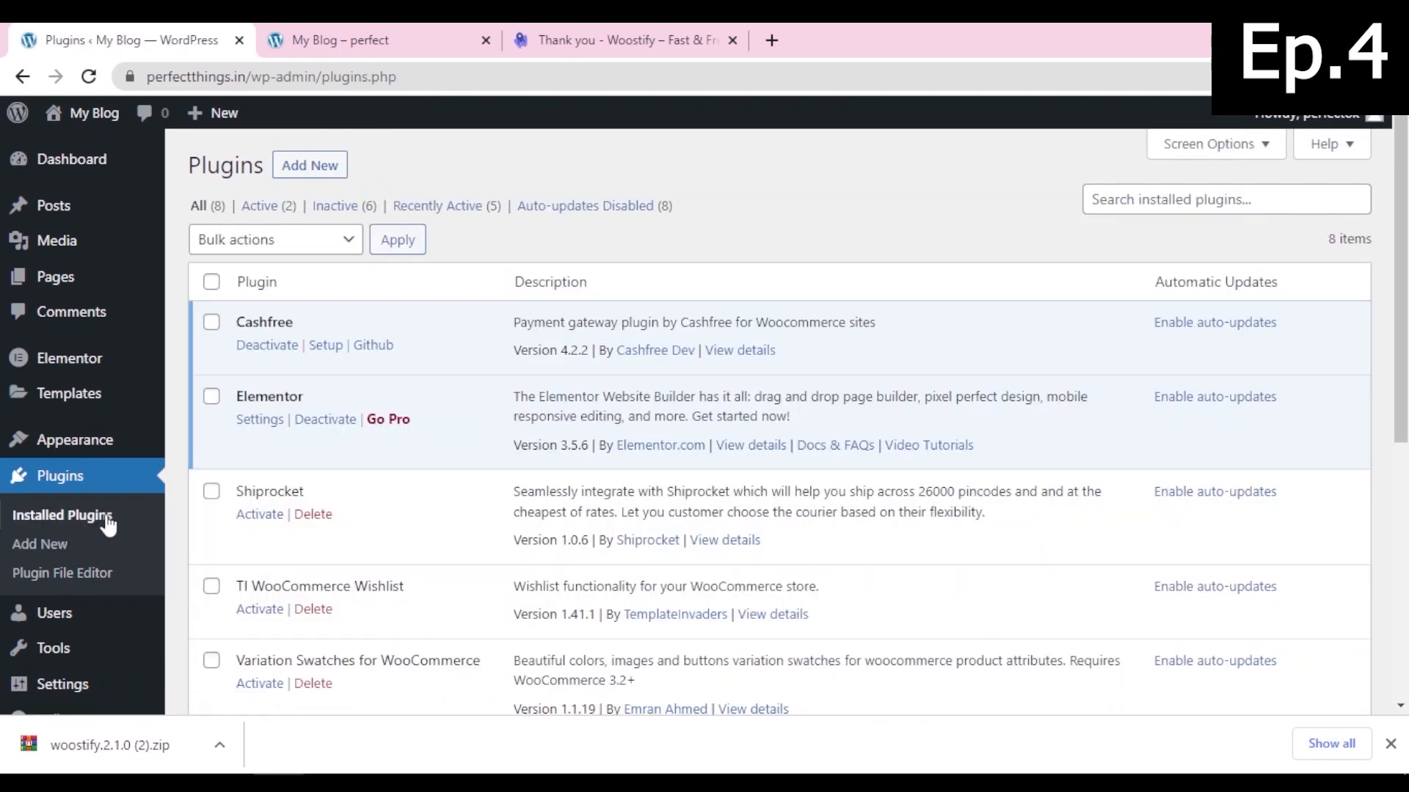
{"action": "left_click", "coordinate": [212, 285]}
{"action": "left_click", "coordinate": [211, 323]}
{"action": "scroll", "coordinate": [279, 446], "scroll_direction": "down", "scroll_amount": 2}
{"action": "left_click", "coordinate": [211, 390]}
{"action": "scroll", "coordinate": [327, 429], "scroll_direction": "down", "scroll_amount": 1}
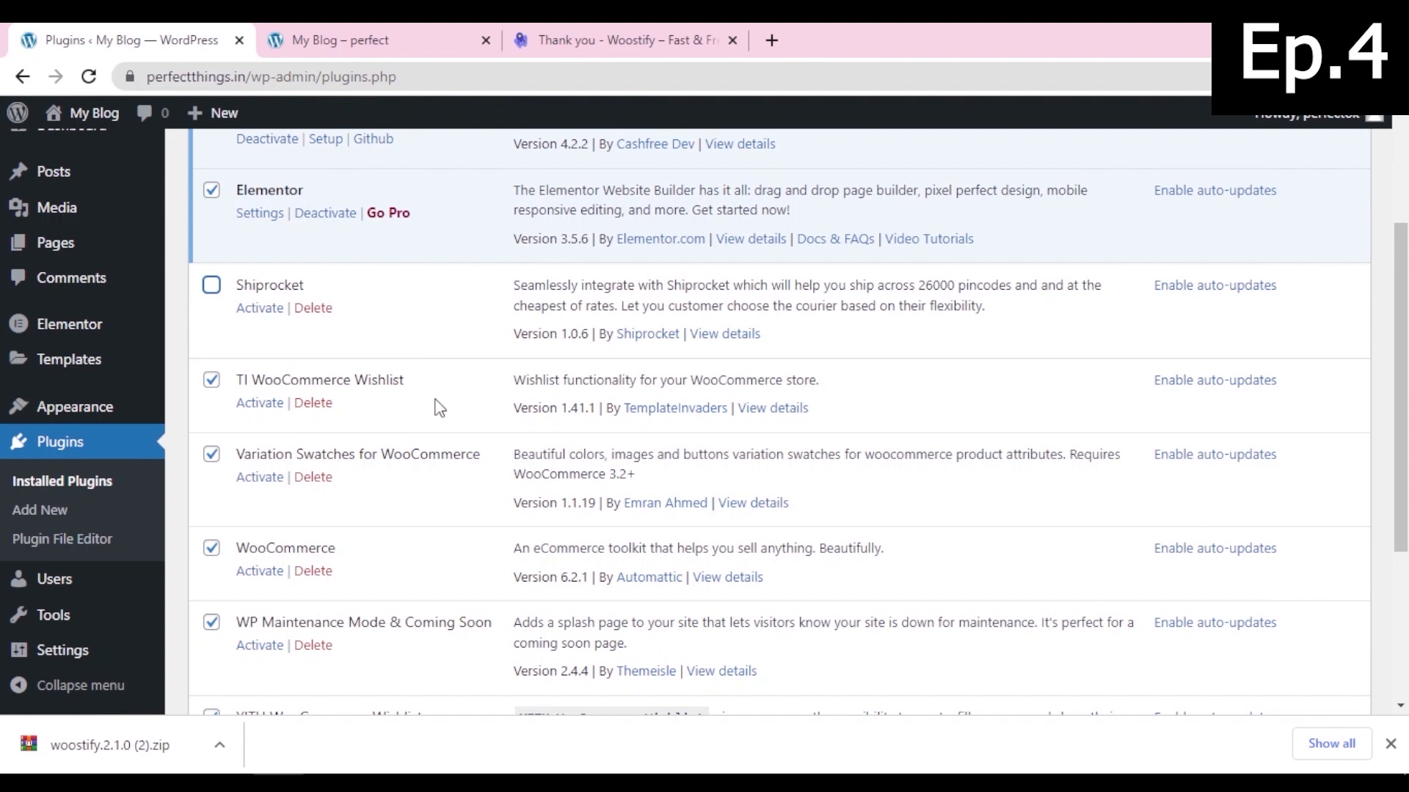
{"action": "scroll", "coordinate": [439, 408], "scroll_direction": "down", "scroll_amount": 2}
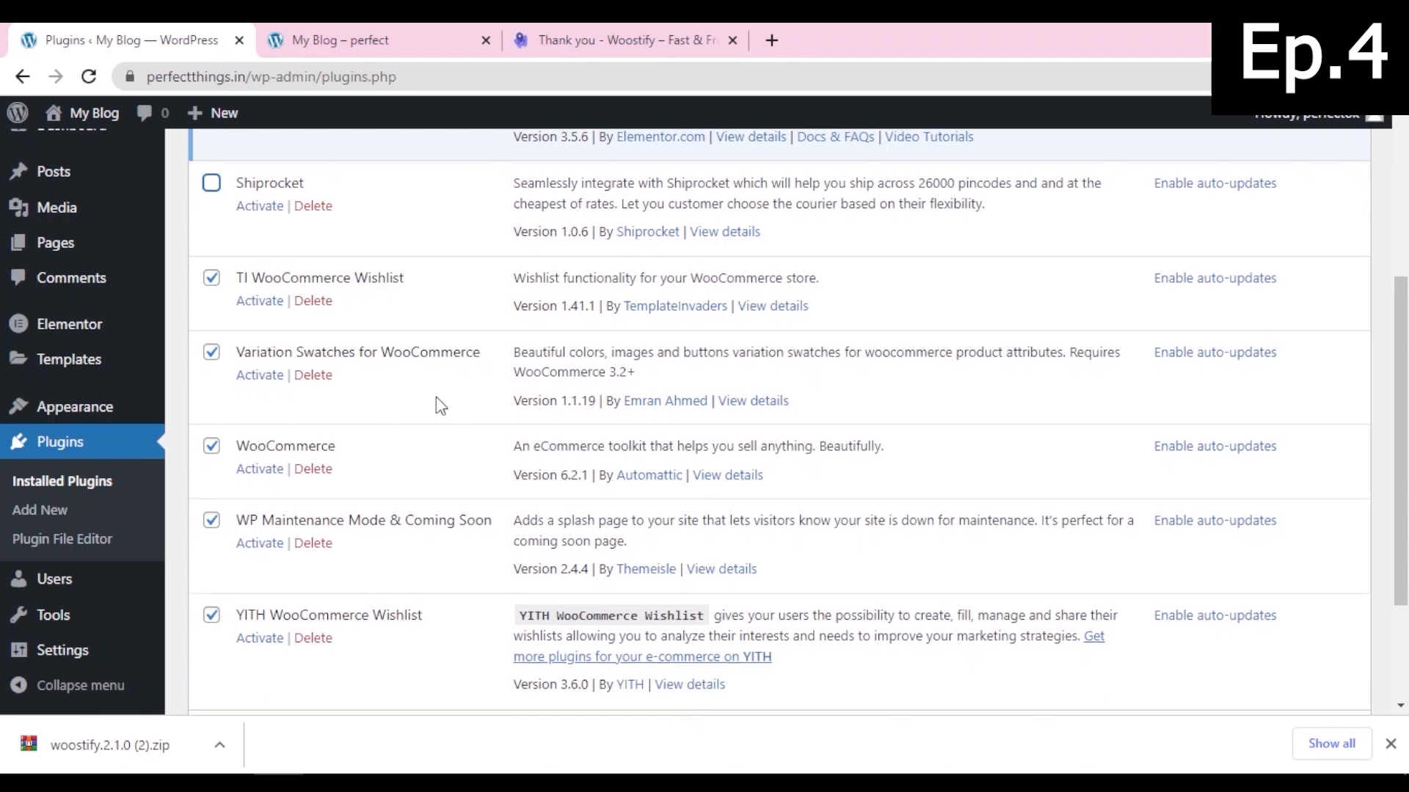
{"action": "scroll", "coordinate": [438, 403], "scroll_direction": "up", "scroll_amount": 4}
{"action": "scroll", "coordinate": [526, 408], "scroll_direction": "up", "scroll_amount": 2}
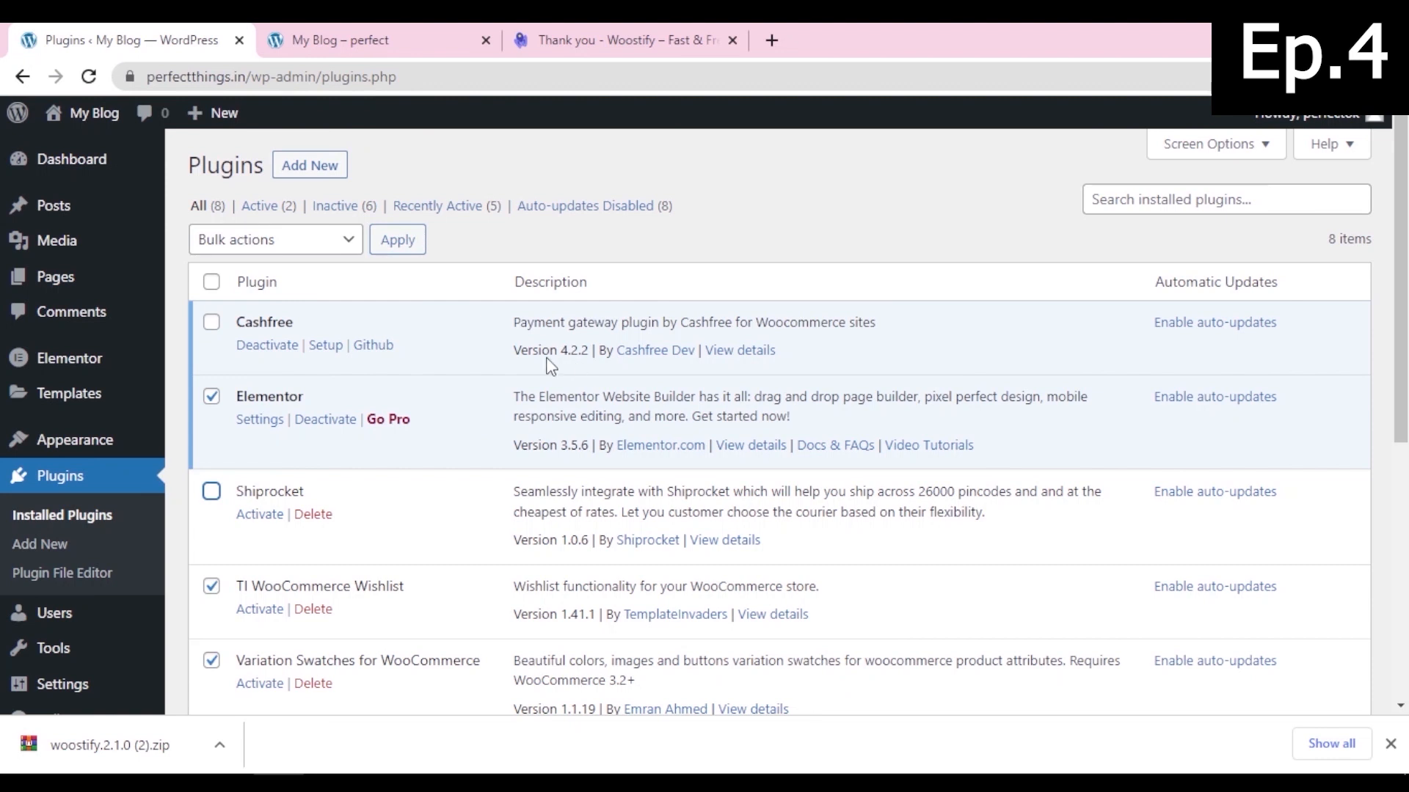
{"action": "left_click", "coordinate": [286, 242]}
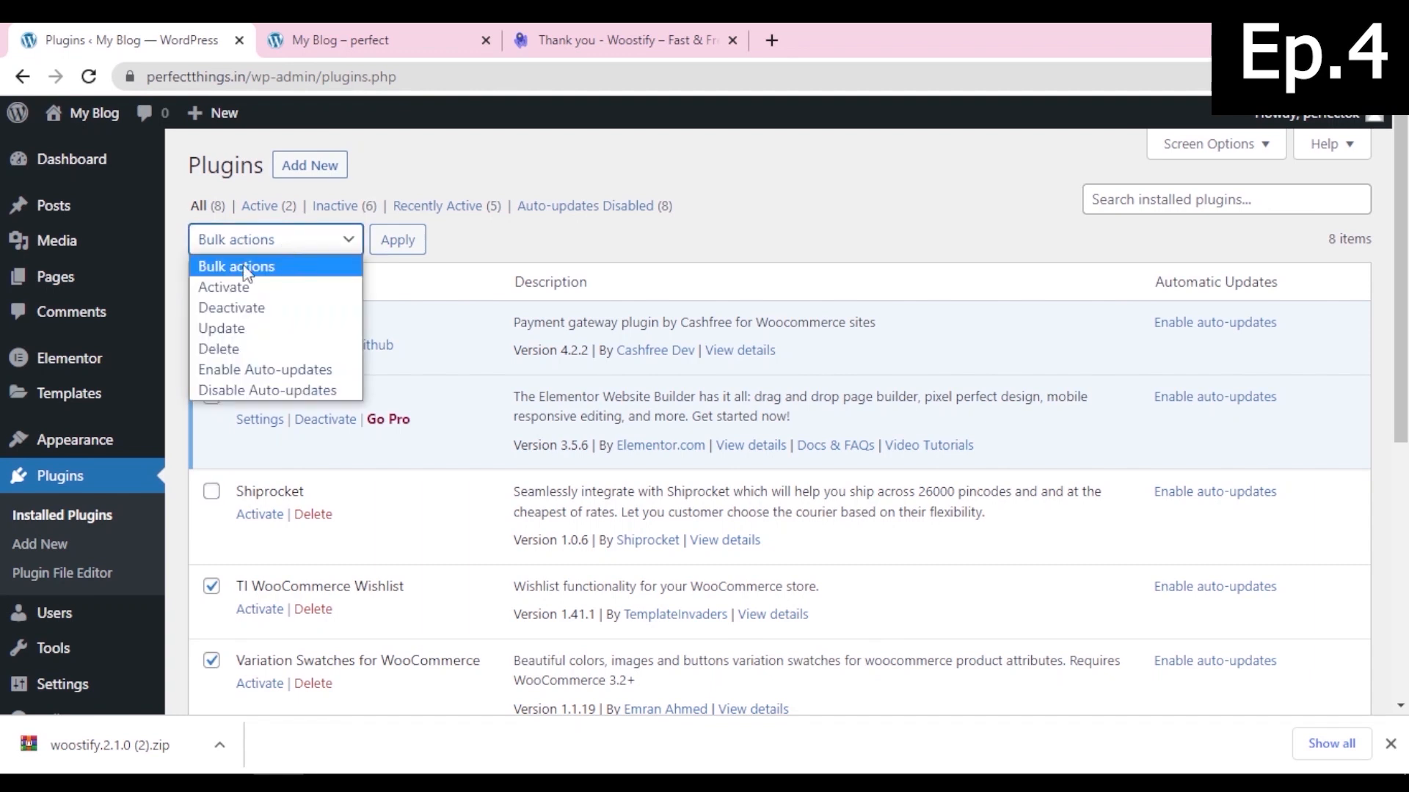
{"action": "left_click", "coordinate": [253, 286]}
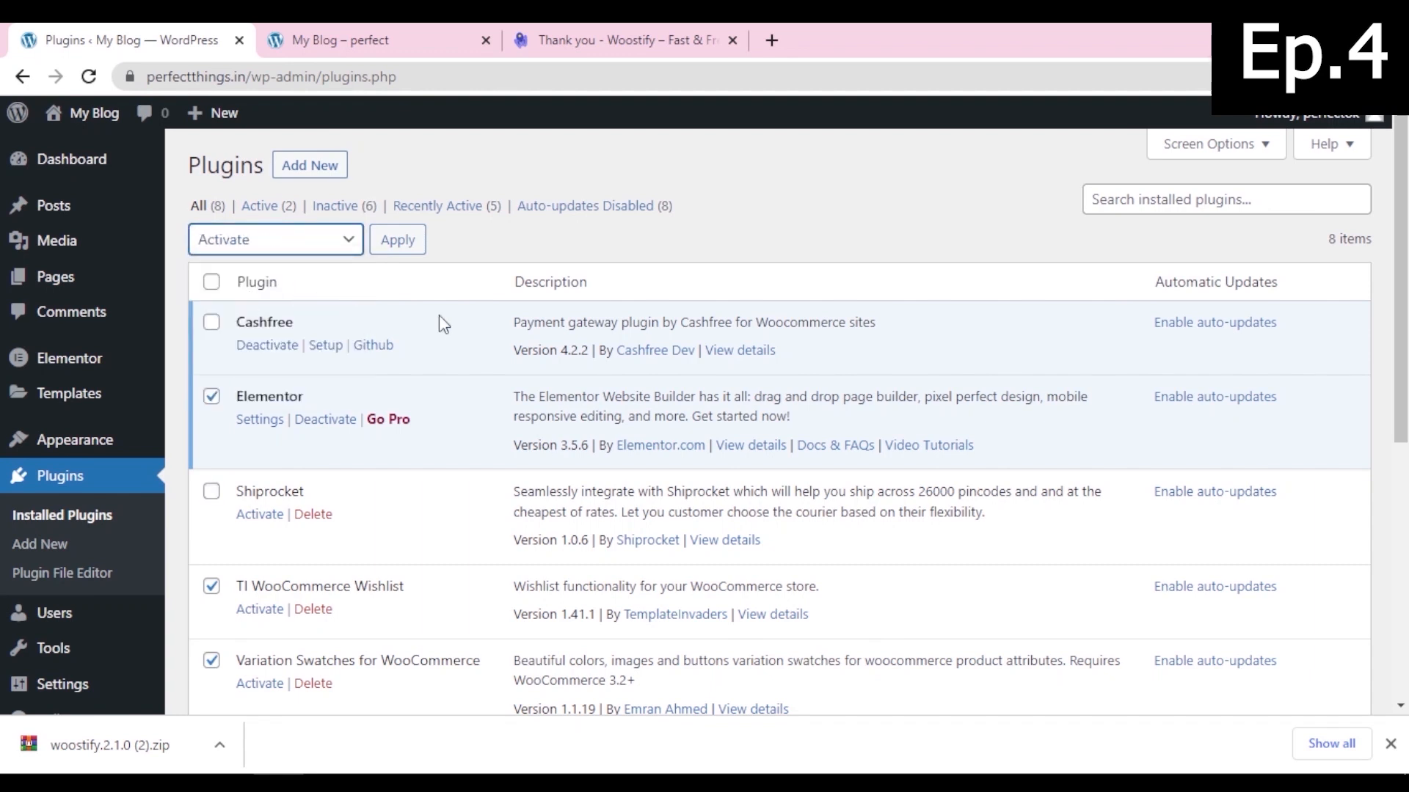
{"action": "left_click", "coordinate": [397, 241]}
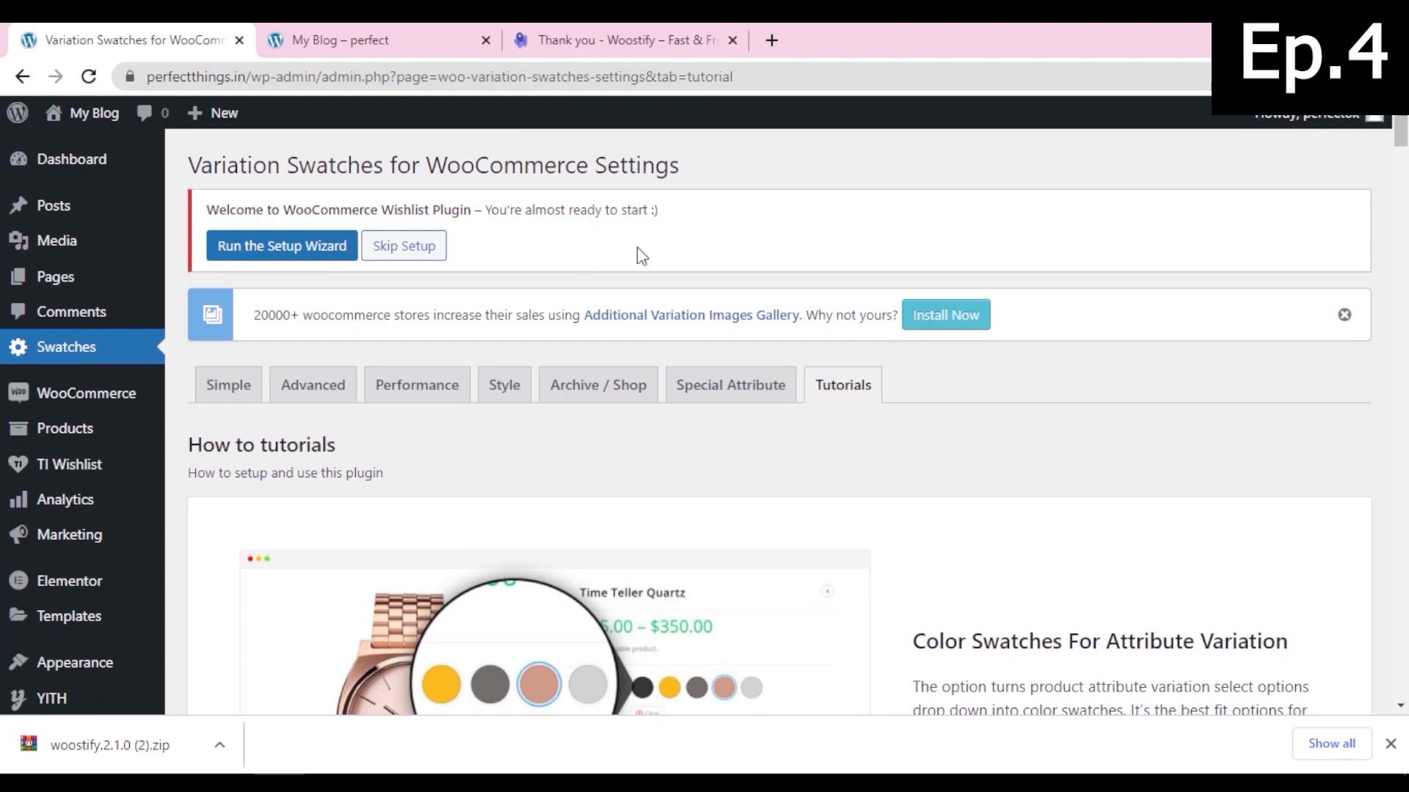
Step: Run the WooCommerce Wishlist setup wizard and go past its introduction to Page Setup
{"action": "scroll", "coordinate": [449, 257], "scroll_direction": "down", "scroll_amount": 3}
{"action": "scroll", "coordinate": [698, 355], "scroll_direction": "down", "scroll_amount": 12}
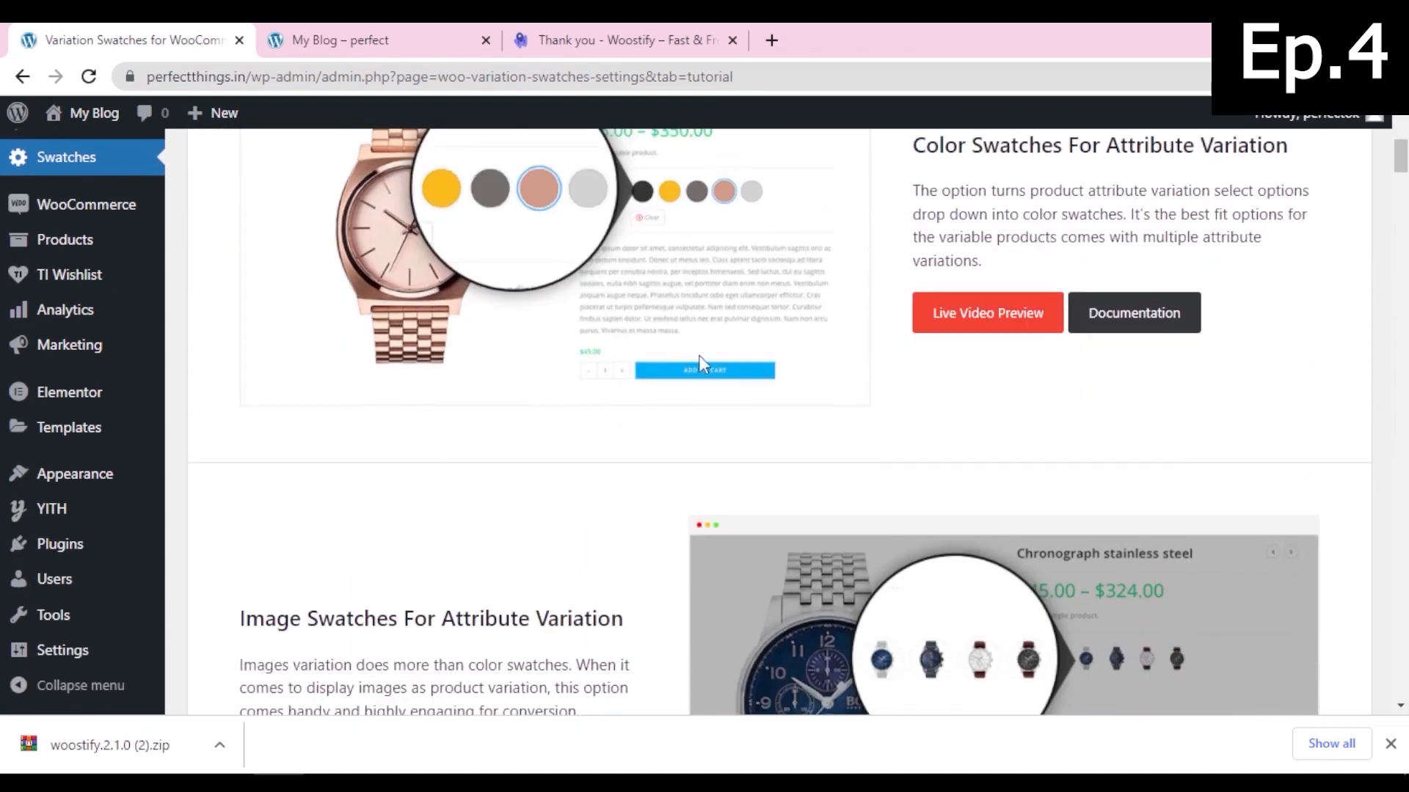
{"action": "scroll", "coordinate": [830, 385], "scroll_direction": "up", "scroll_amount": 10}
{"action": "scroll", "coordinate": [833, 390], "scroll_direction": "up", "scroll_amount": 6}
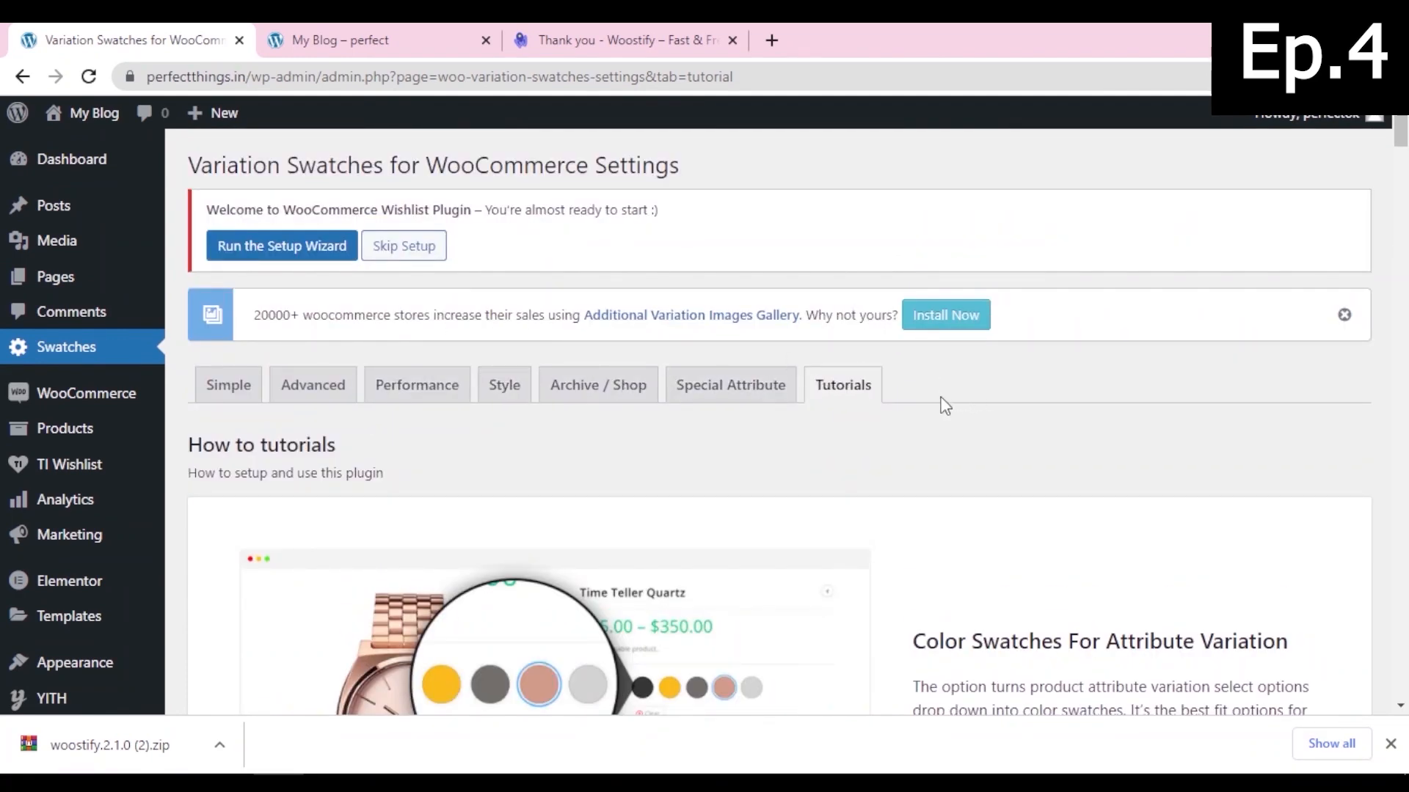
{"action": "left_click", "coordinate": [273, 261]}
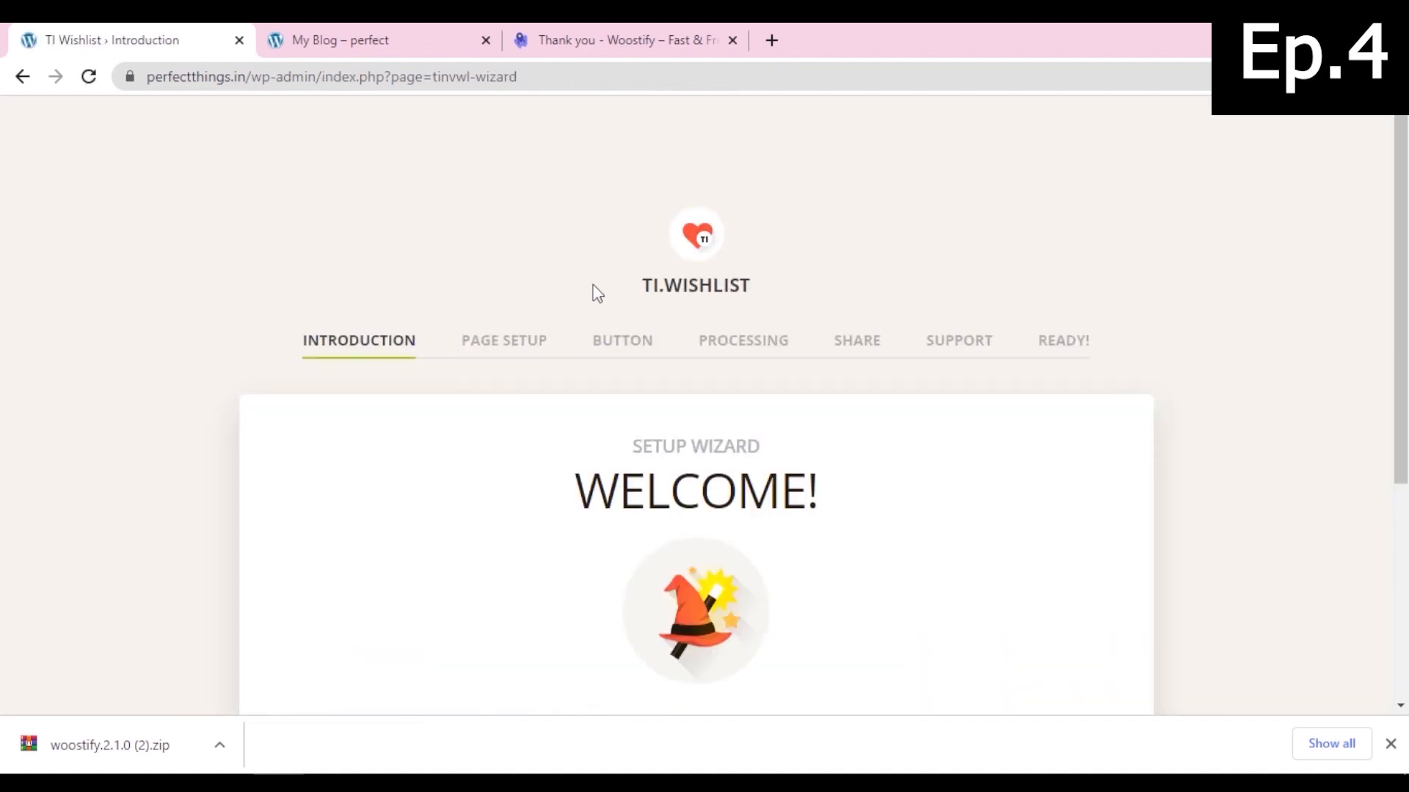
{"action": "scroll", "coordinate": [449, 279], "scroll_direction": "down", "scroll_amount": 3}
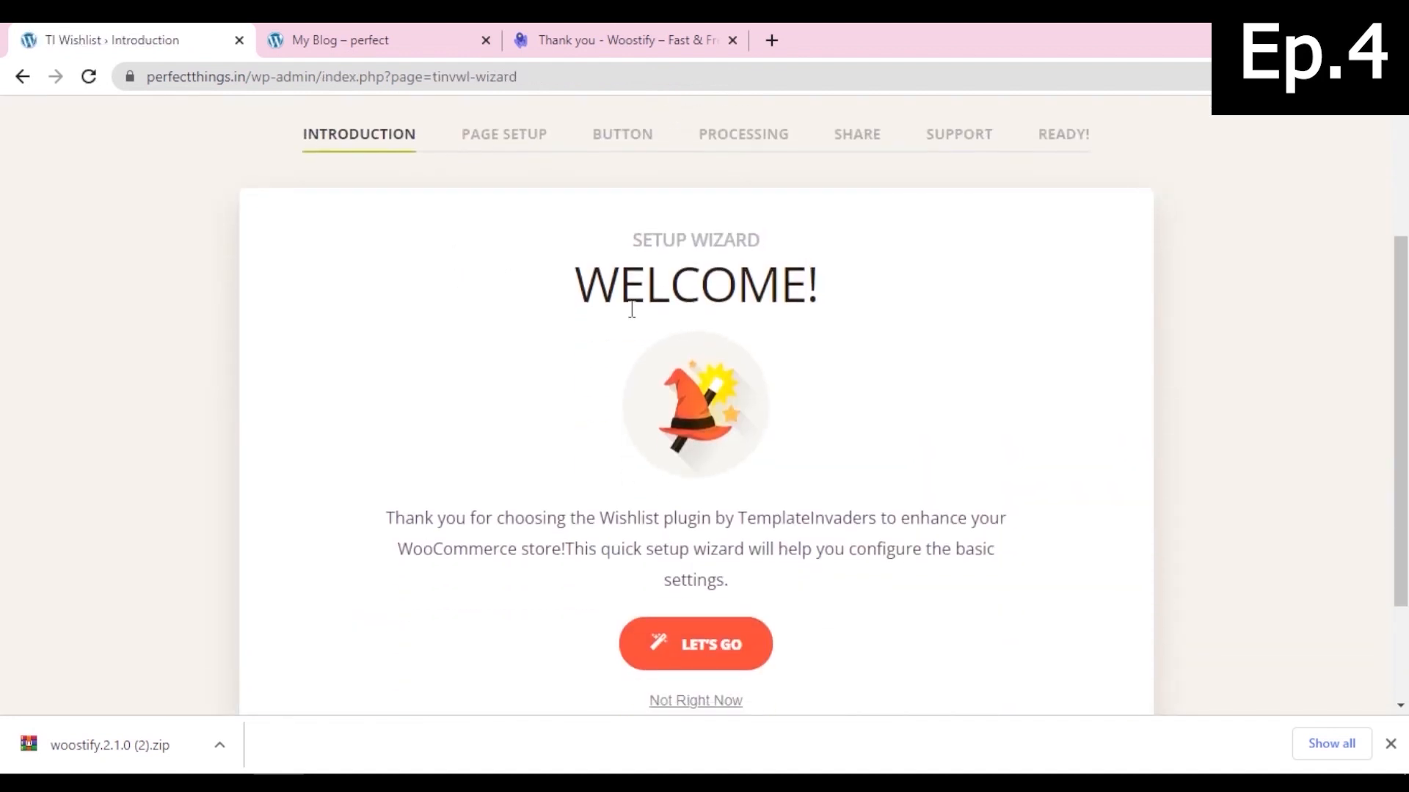
{"action": "left_click", "coordinate": [709, 665]}
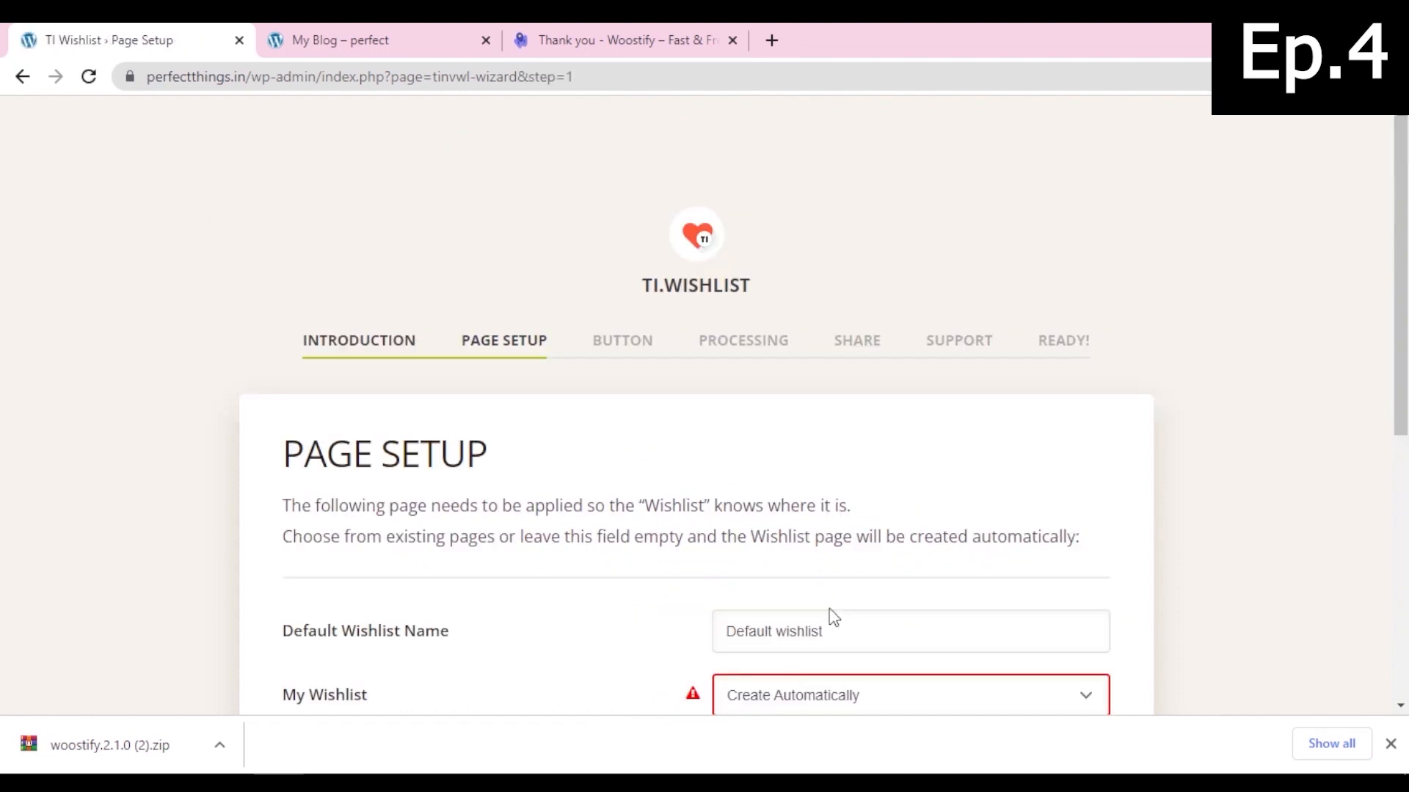
Step: Set the Default Wishlist Name to "abc"
{"action": "scroll", "coordinate": [832, 619], "scroll_direction": "down", "scroll_amount": 3}
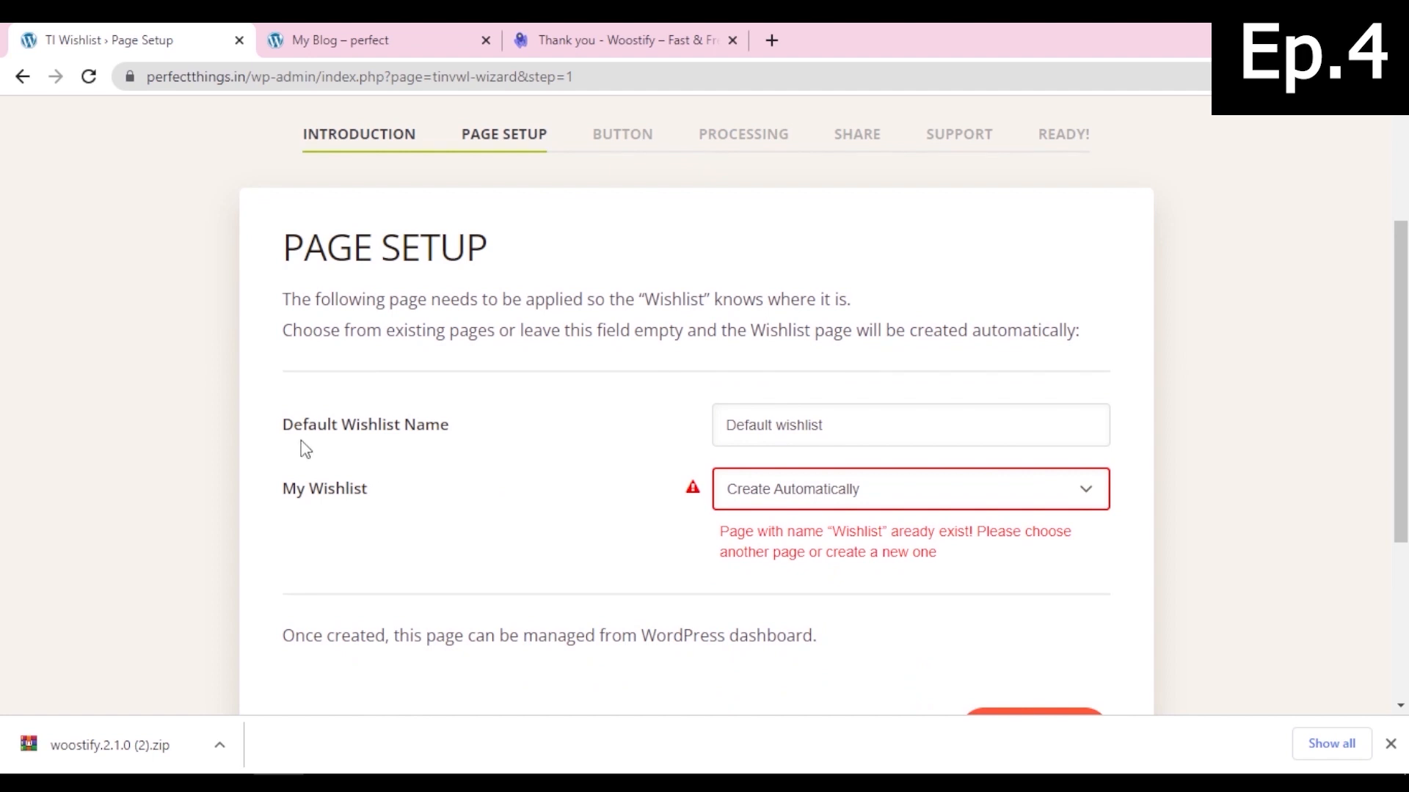
{"action": "left_click_drag", "start_coordinate": [290, 425], "coordinate": [490, 433]}
{"action": "left_click", "coordinate": [490, 433]}
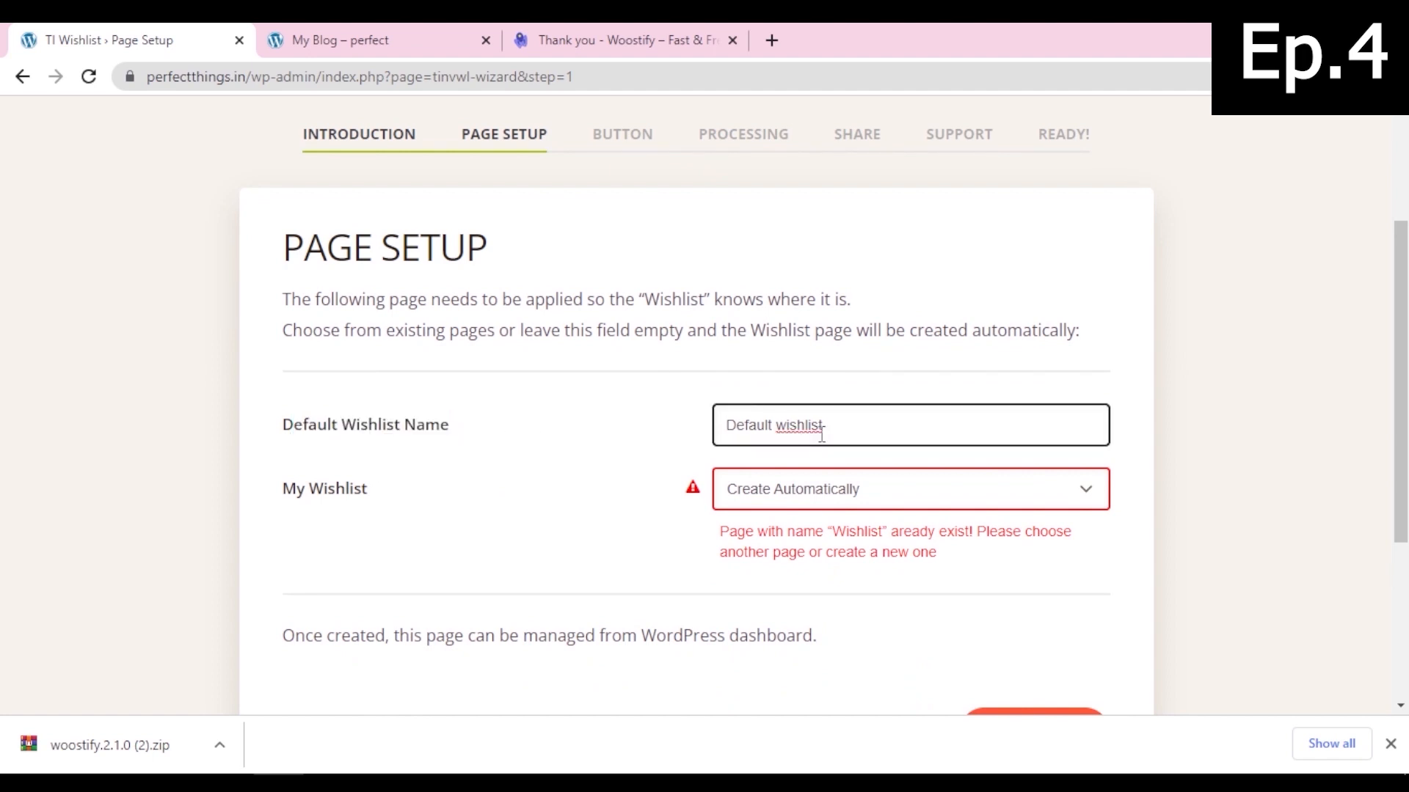
{"action": "left_click_drag", "start_coordinate": [833, 426], "coordinate": [605, 429]}
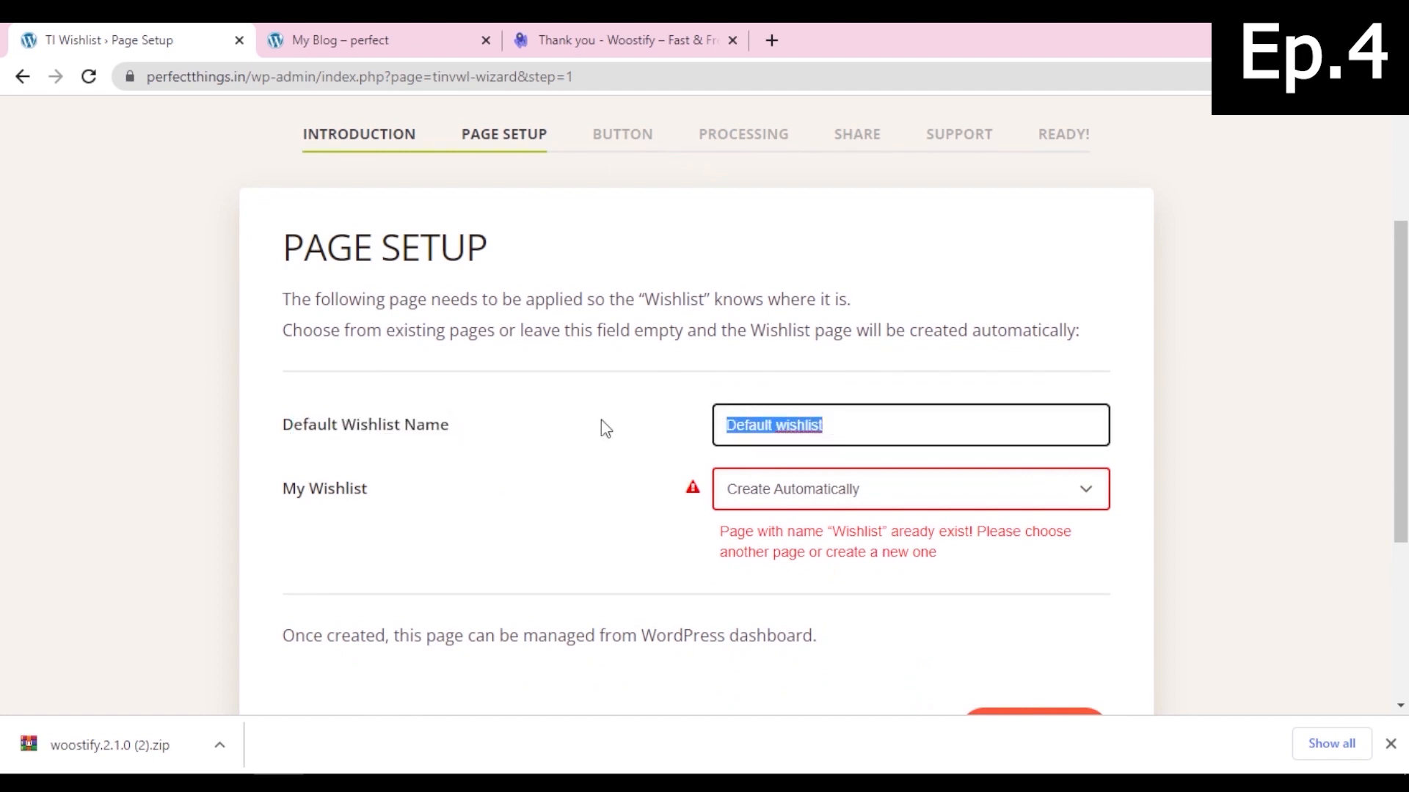
{"action": "key", "text": "BackSpace"}
{"action": "type", "text": "abc"}
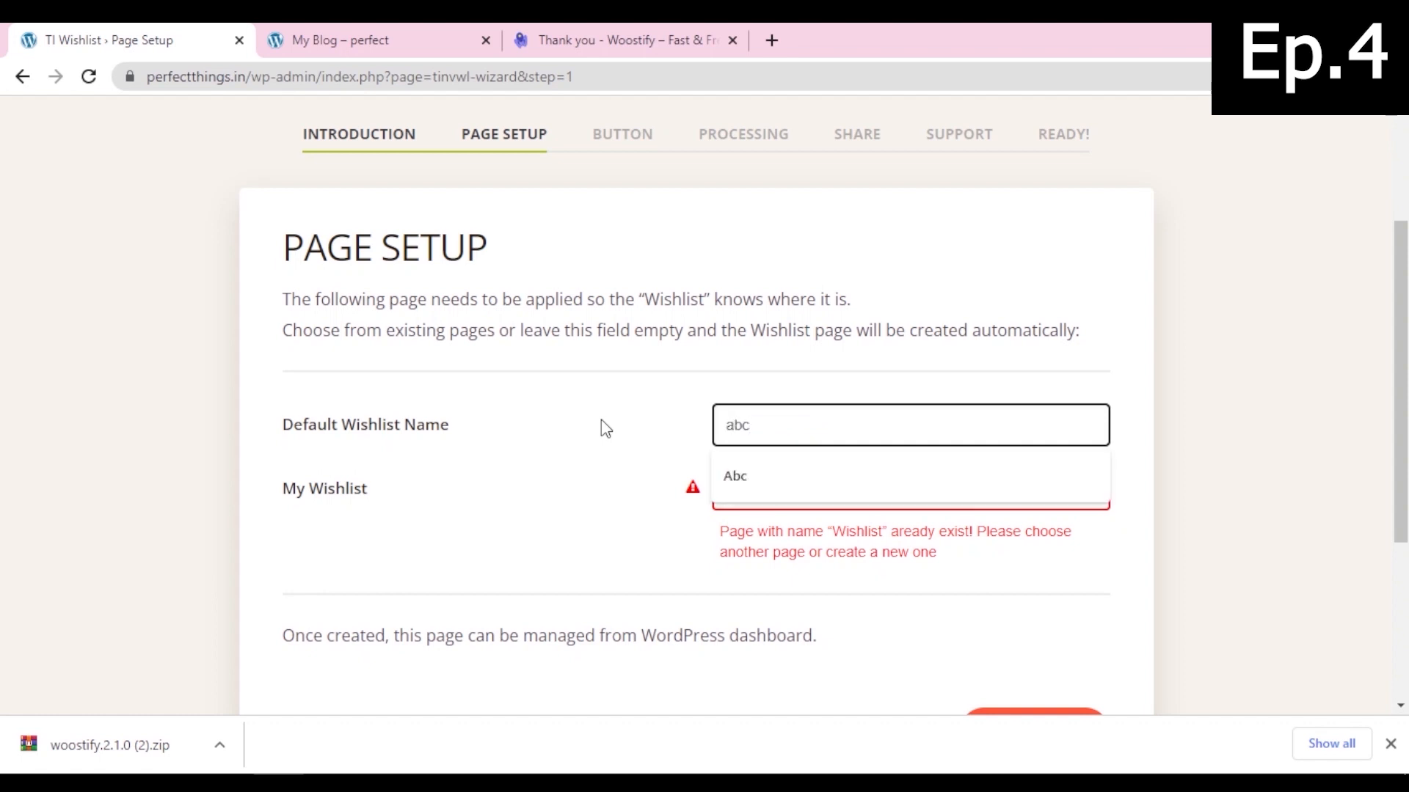
{"action": "left_click", "coordinate": [601, 421]}
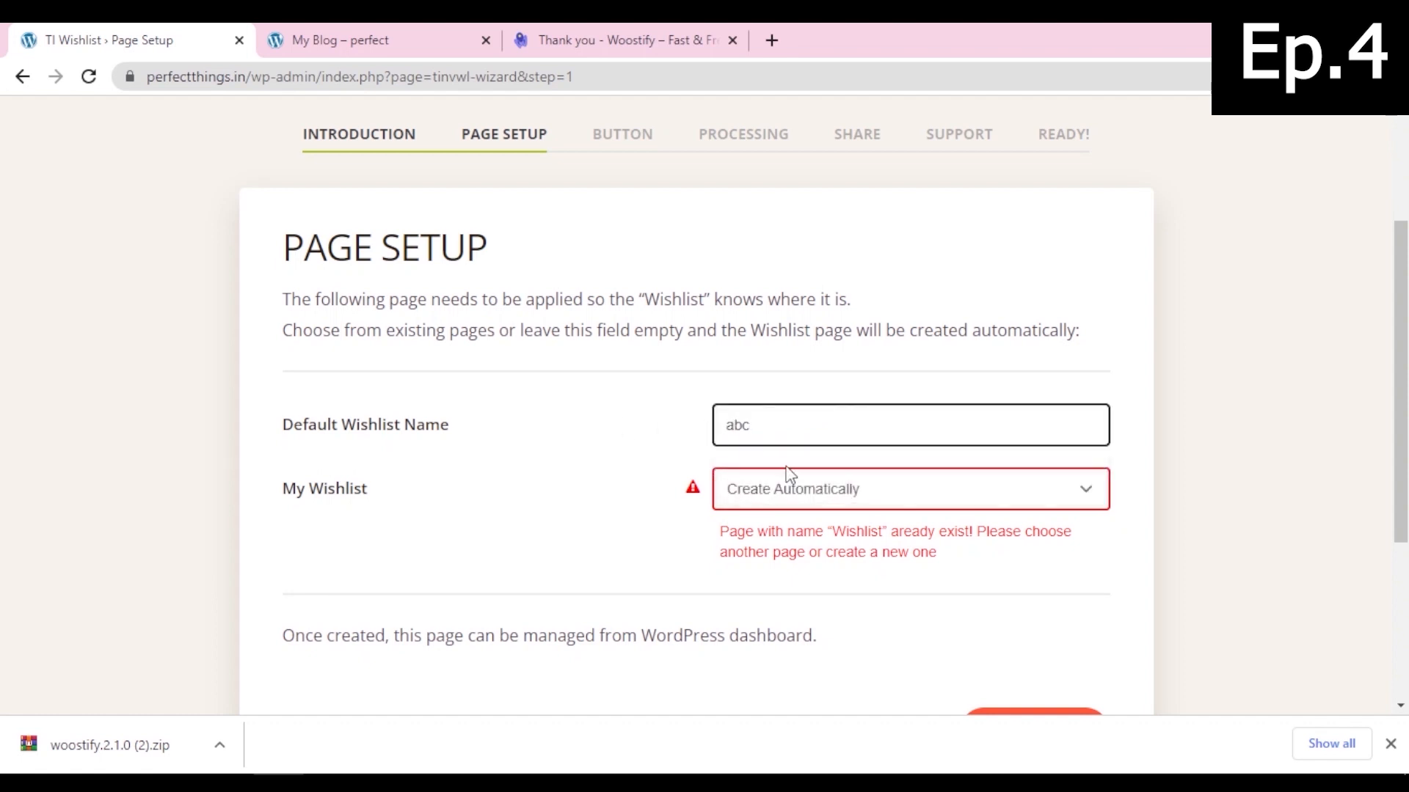
Step: Set My Wishlist to Create new Page and continue to the wizard's Button stage
{"action": "left_click", "coordinate": [826, 502]}
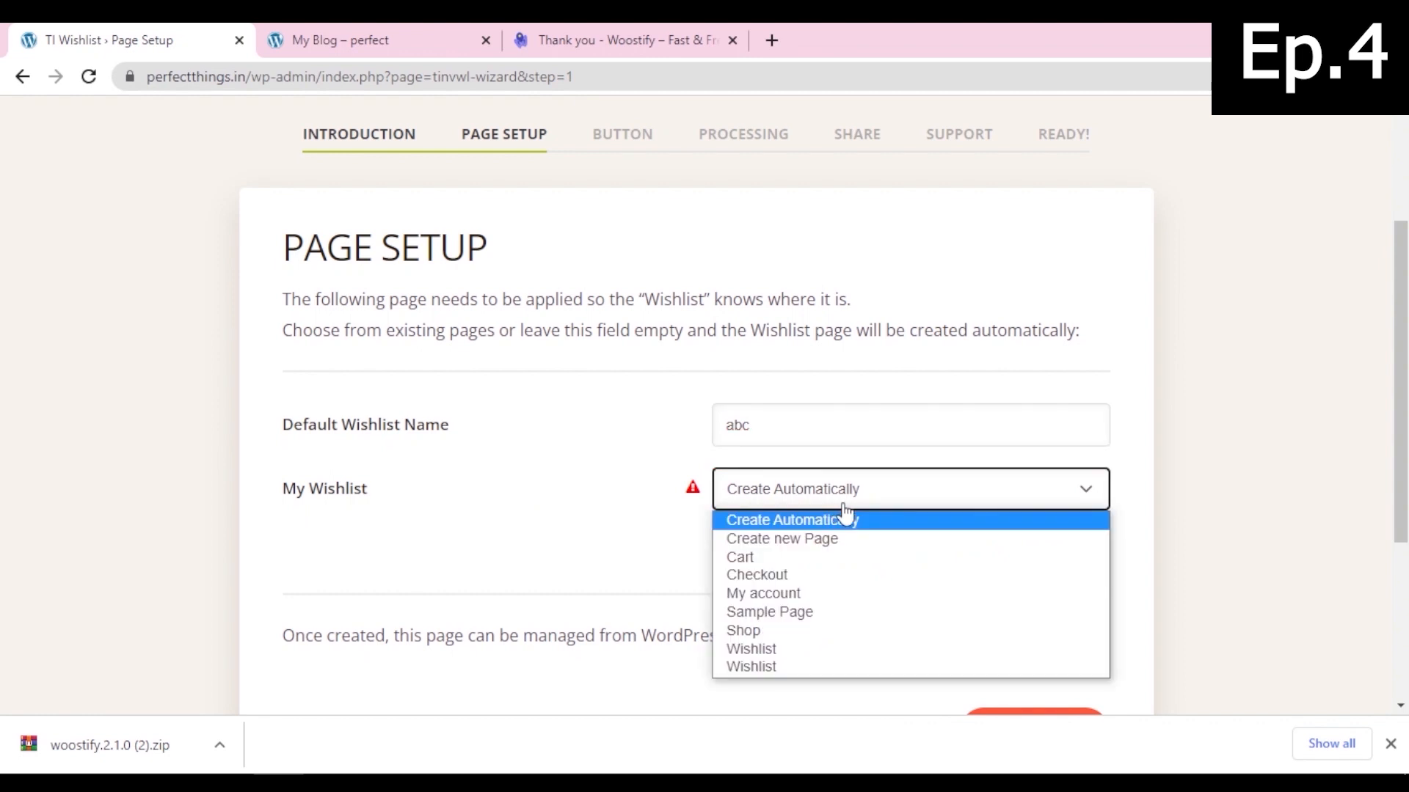
{"action": "left_click", "coordinate": [796, 546]}
{"action": "scroll", "coordinate": [866, 594], "scroll_direction": "down", "scroll_amount": 4}
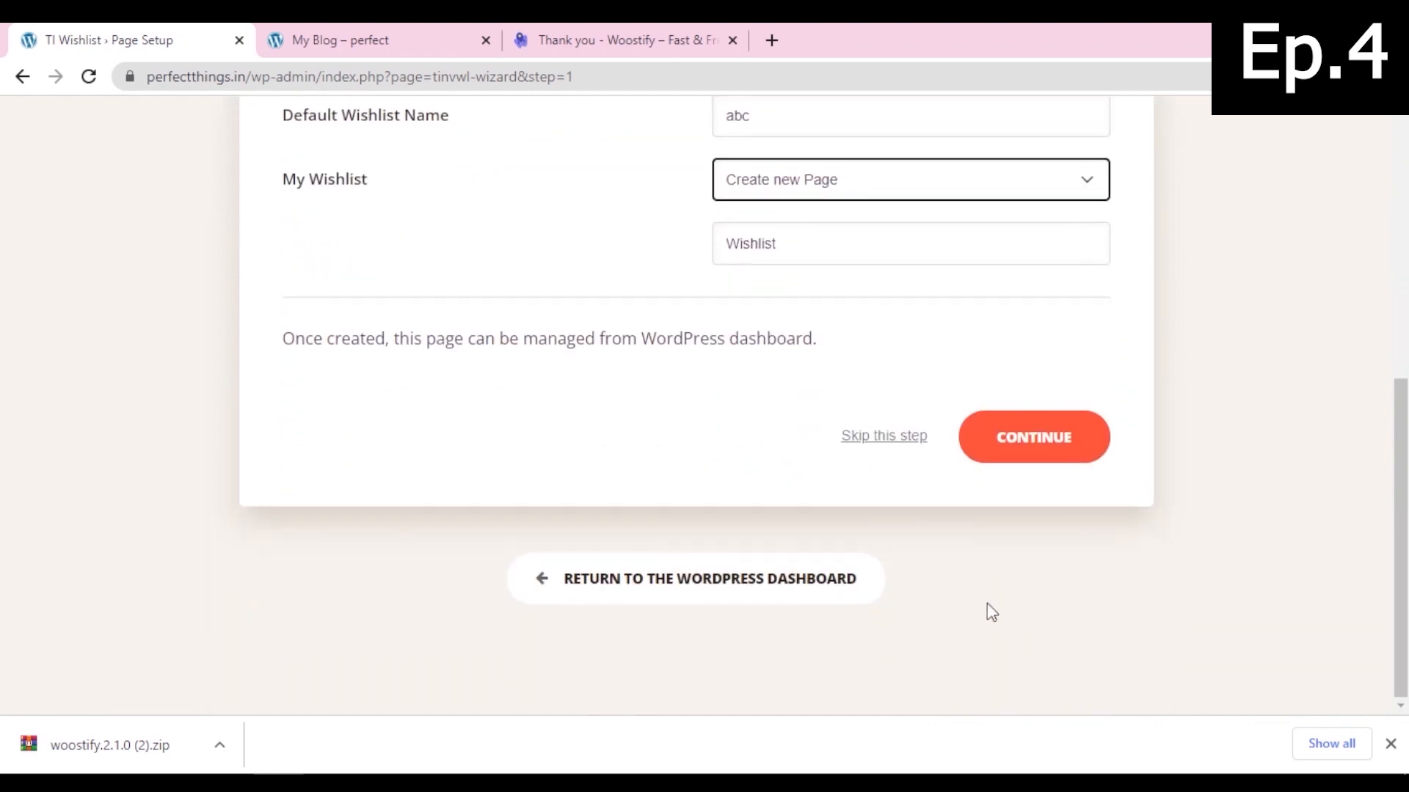
{"action": "left_click", "coordinate": [1051, 462]}
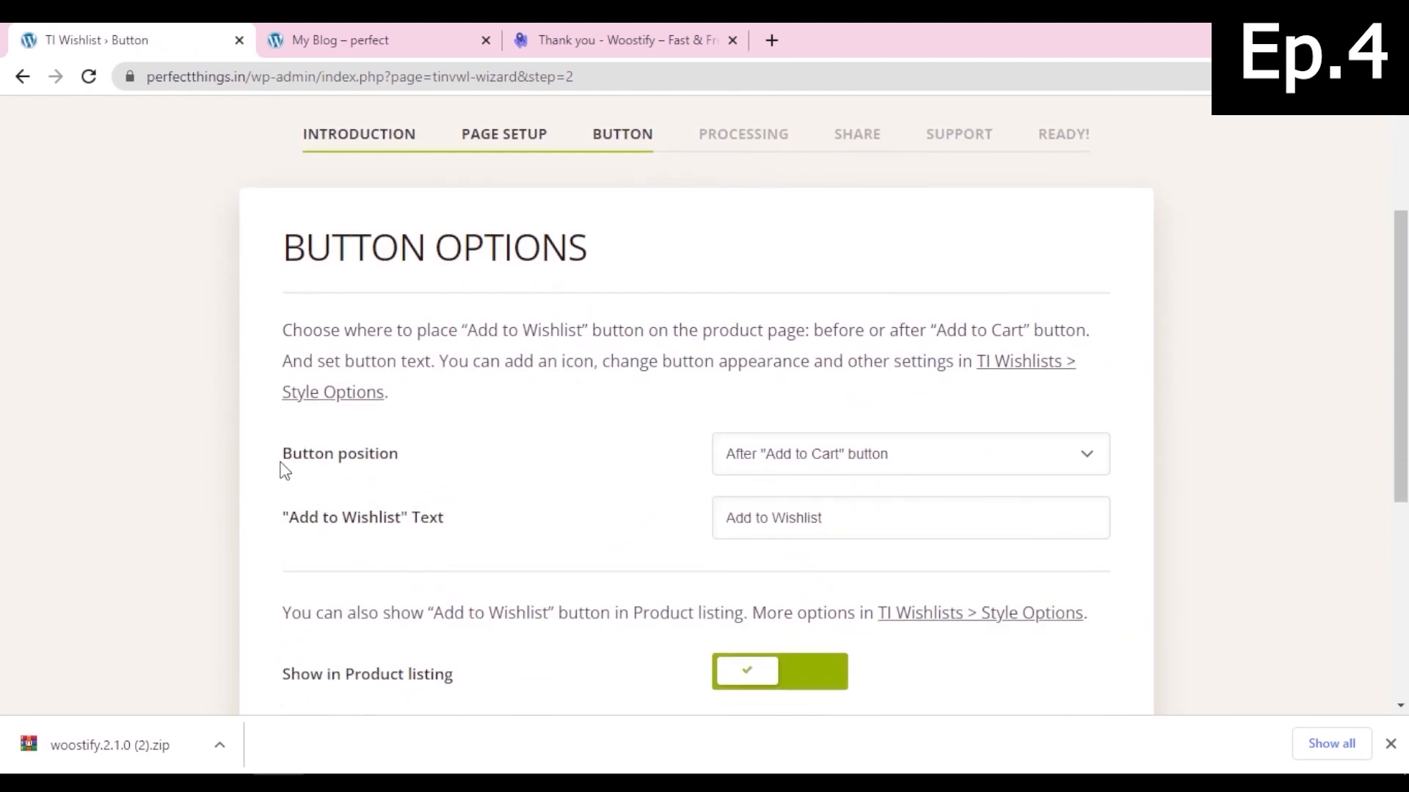
Step: Keep the button position as After "Add to Cart" button, leave the other button options at their defaults, and continue to Processing
{"action": "left_click_drag", "start_coordinate": [283, 465], "coordinate": [835, 485]}
{"action": "left_click", "coordinate": [899, 467]}
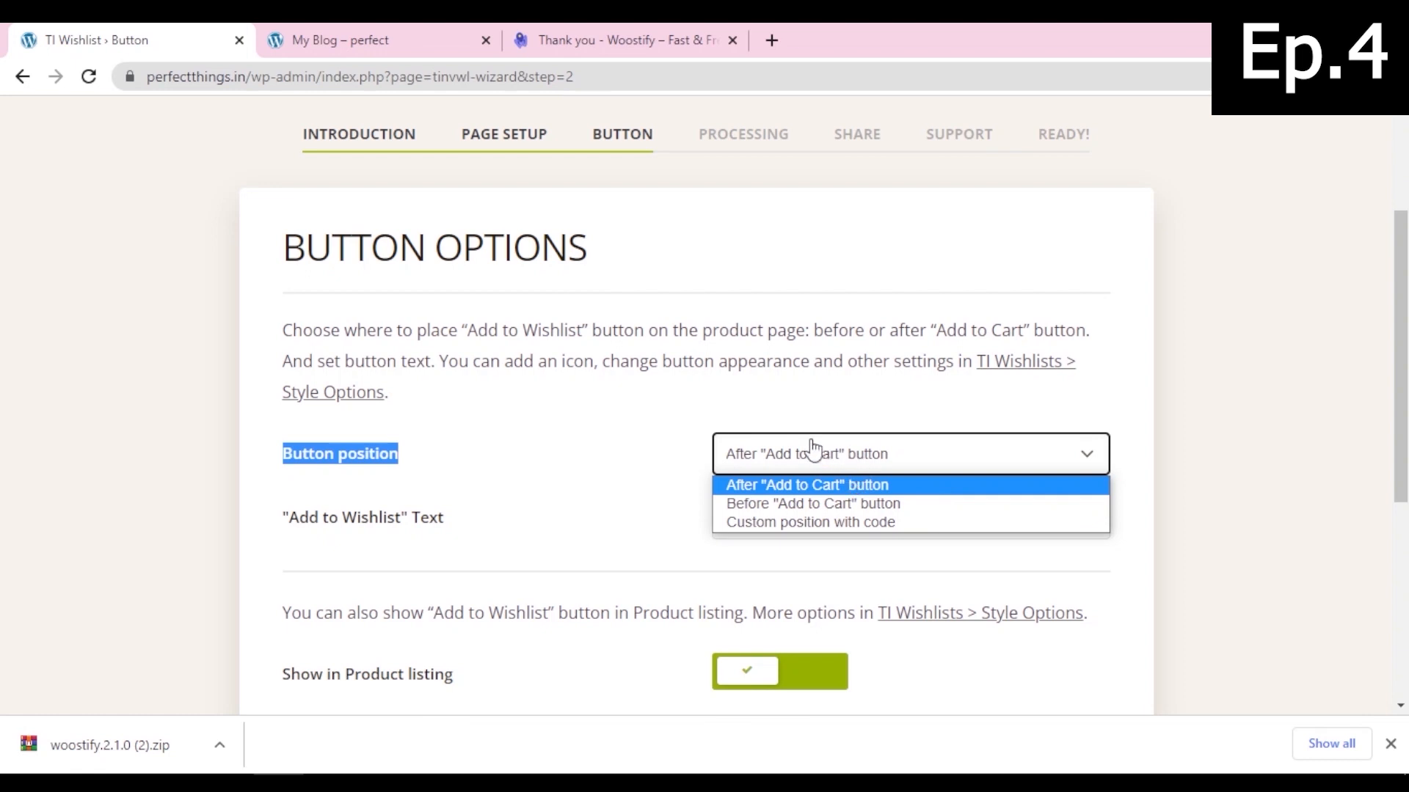
{"action": "left_click", "coordinate": [860, 463]}
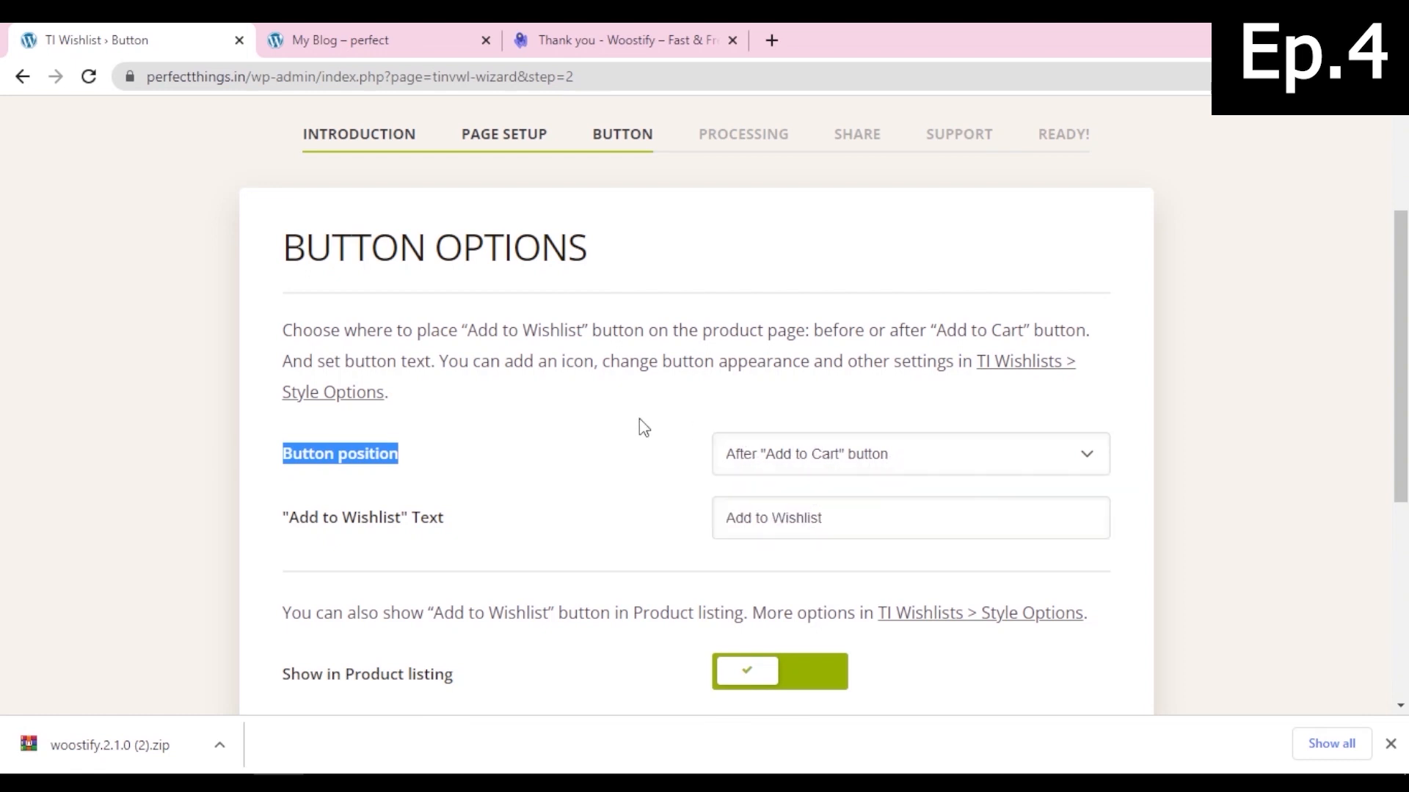
{"action": "left_click", "coordinate": [638, 424]}
{"action": "scroll", "coordinate": [643, 523], "scroll_direction": "down", "scroll_amount": 1}
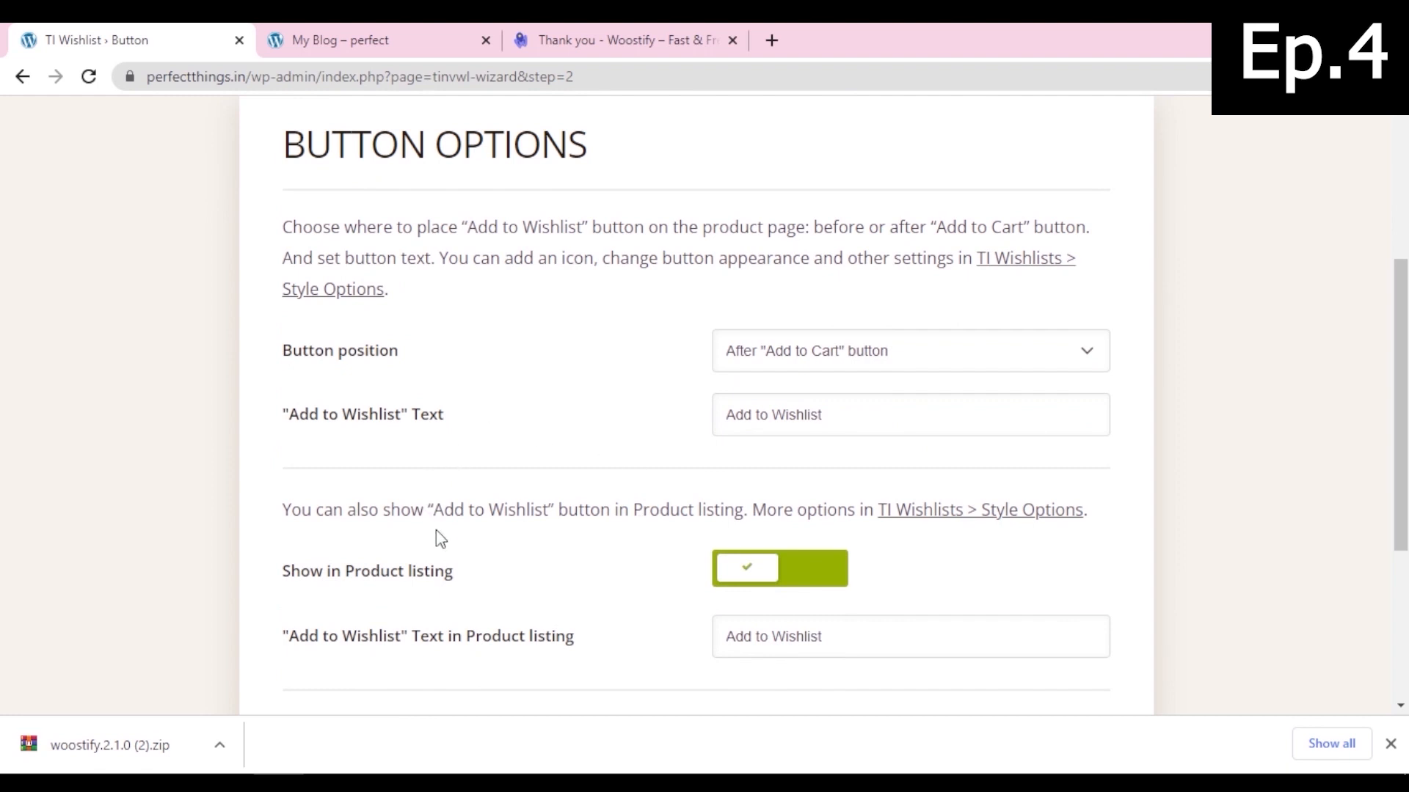
{"action": "scroll", "coordinate": [629, 570], "scroll_direction": "down", "scroll_amount": 2}
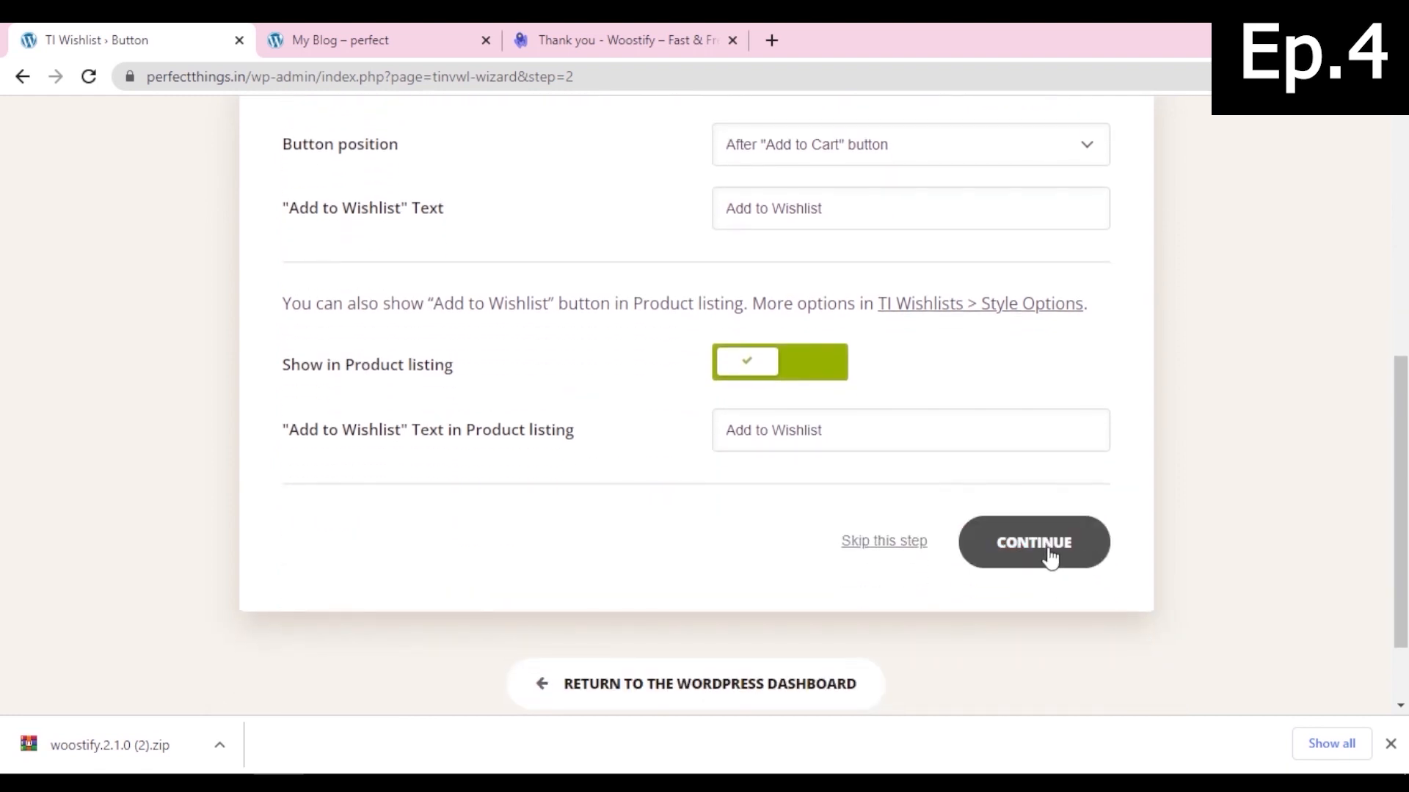
{"action": "left_click", "coordinate": [1051, 557]}
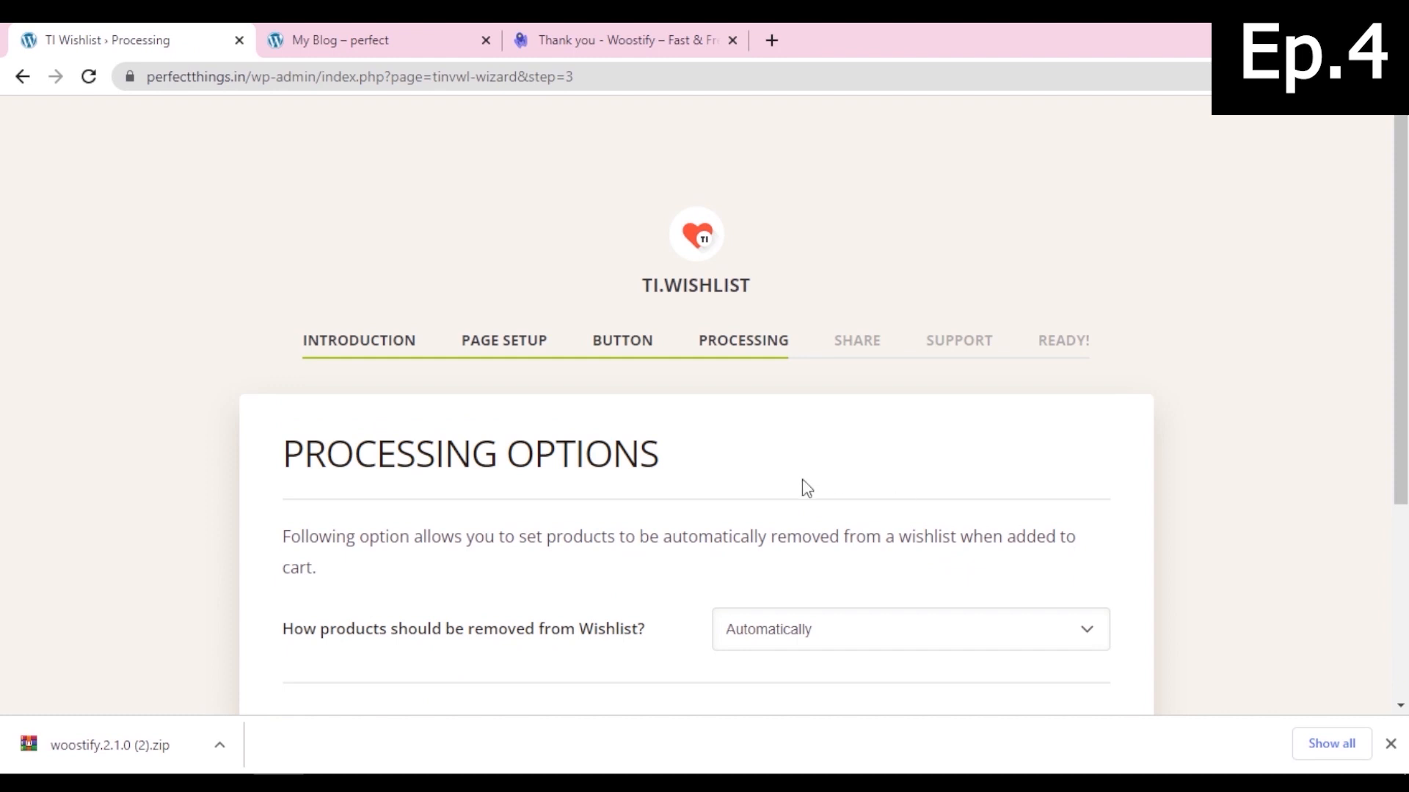
Step: Accept the default Processing, Share and Support options, keeping automatic wishlist removal and support chat enabled, to complete the wishlist wizard
{"action": "scroll", "coordinate": [805, 487], "scroll_direction": "down", "scroll_amount": 3}
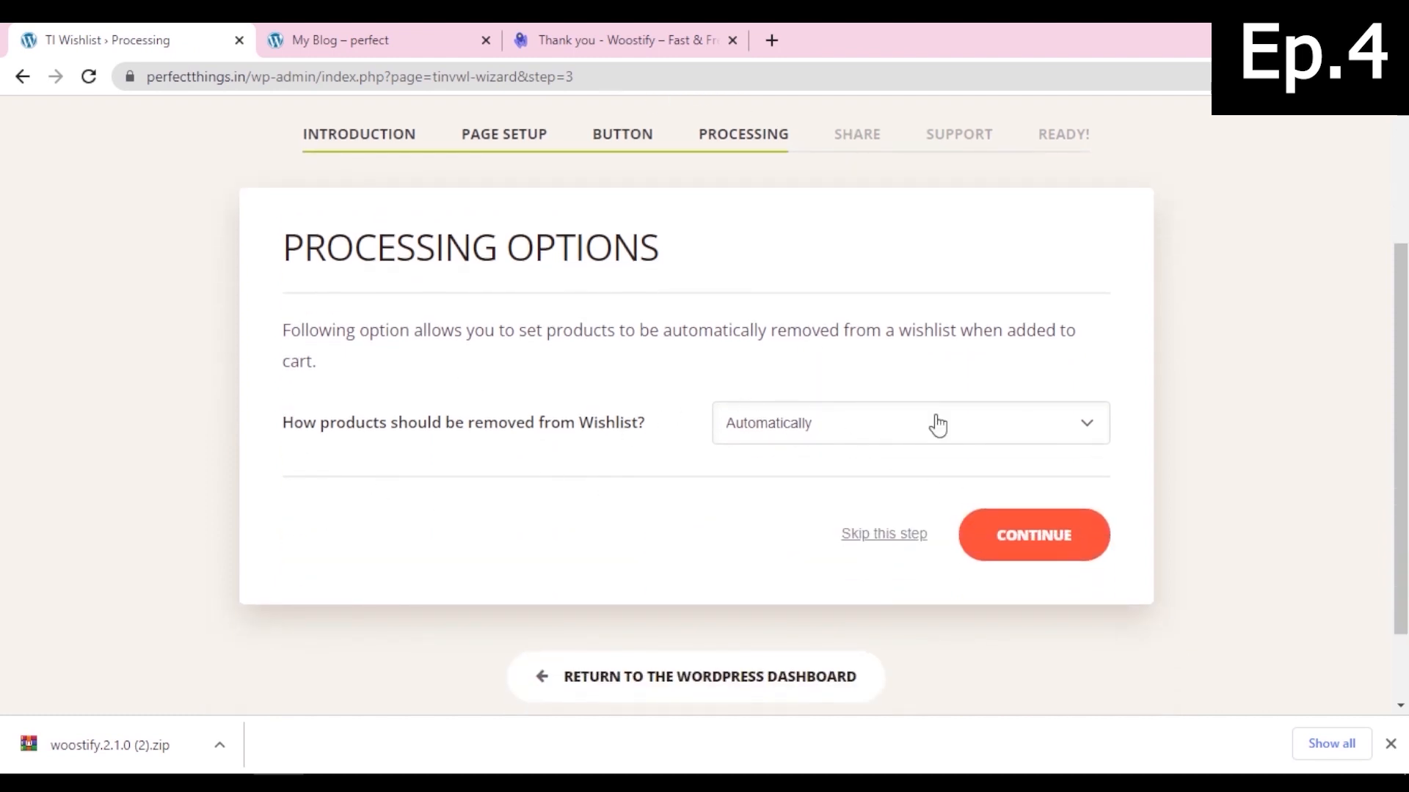
{"action": "left_click", "coordinate": [1064, 556]}
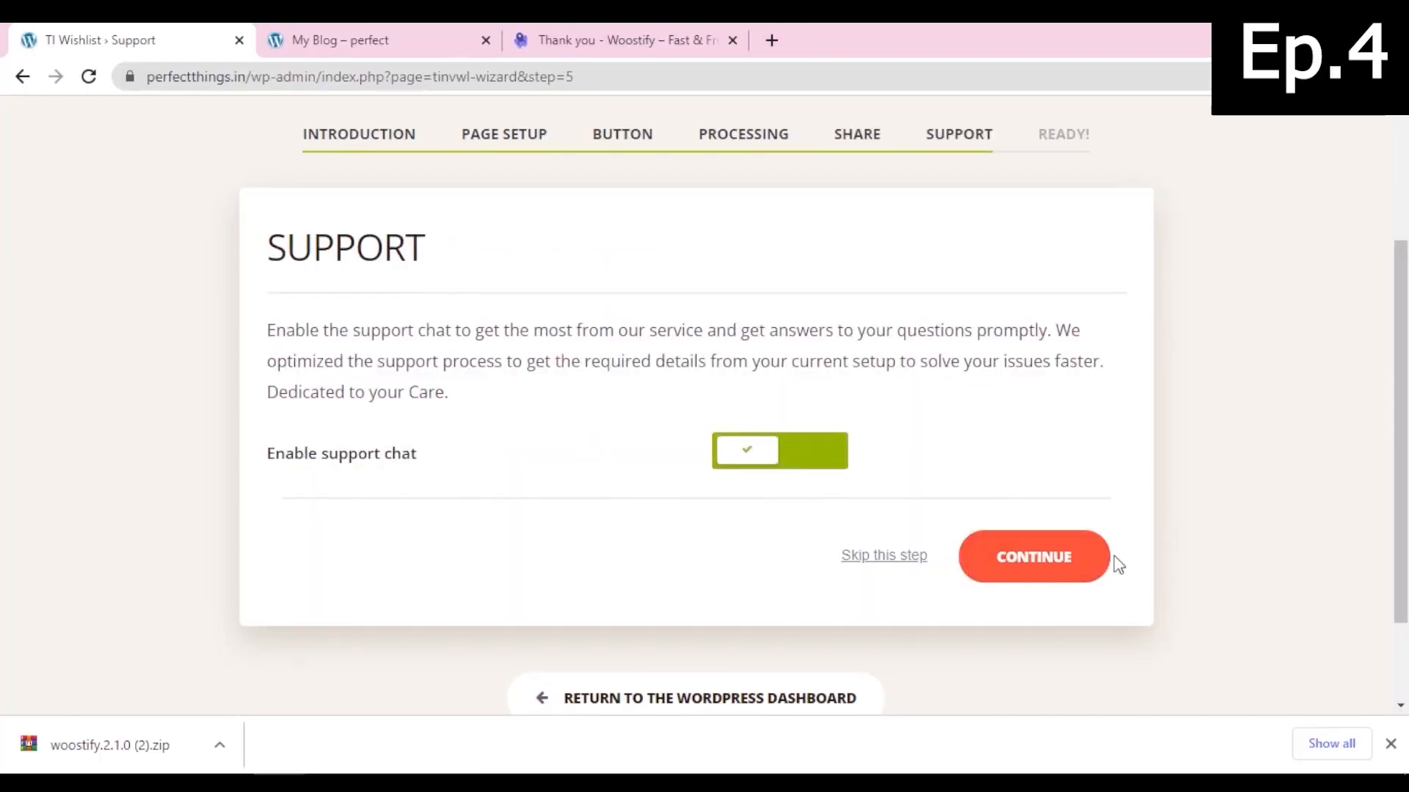
{"action": "left_click", "coordinate": [1038, 560]}
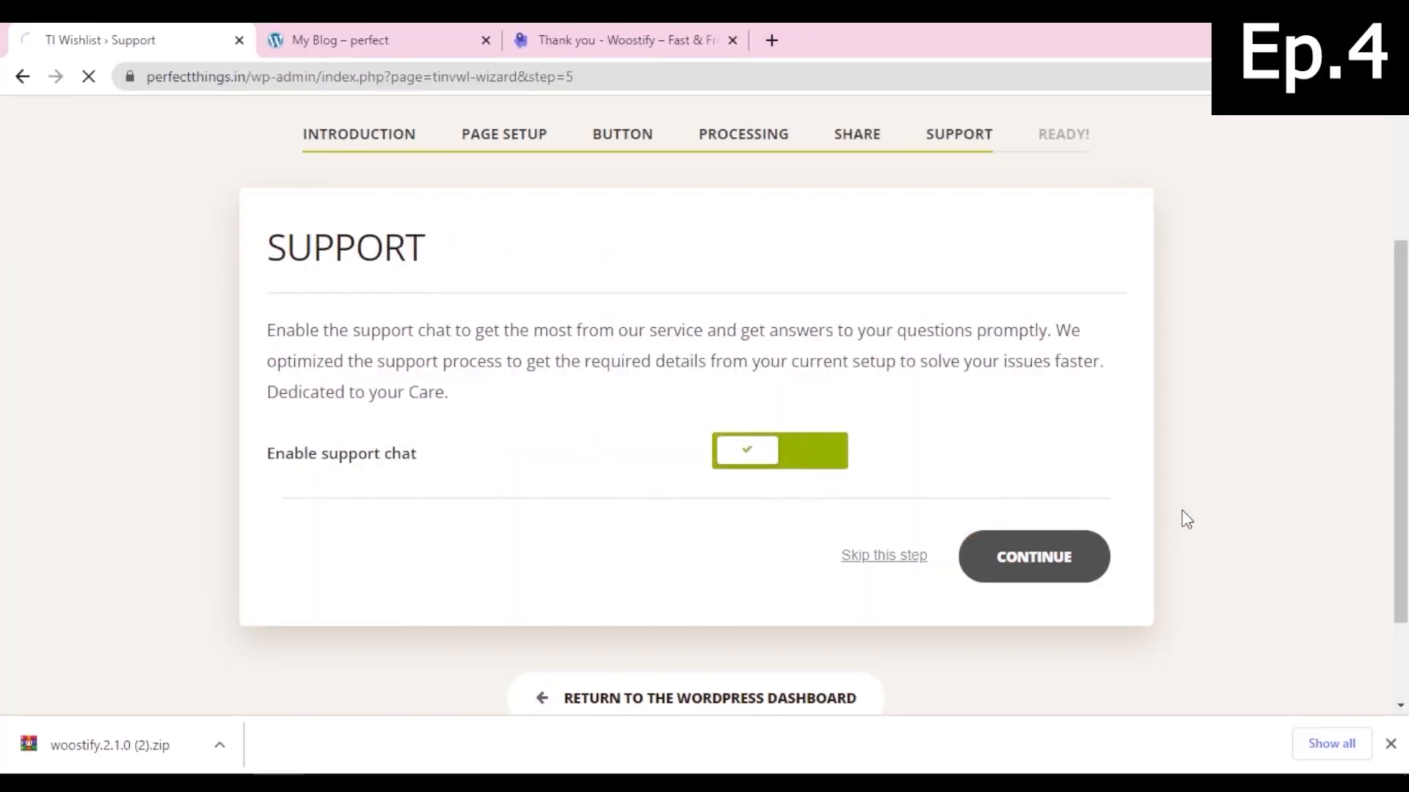
{"action": "scroll", "coordinate": [1088, 482], "scroll_direction": "down", "scroll_amount": 2}
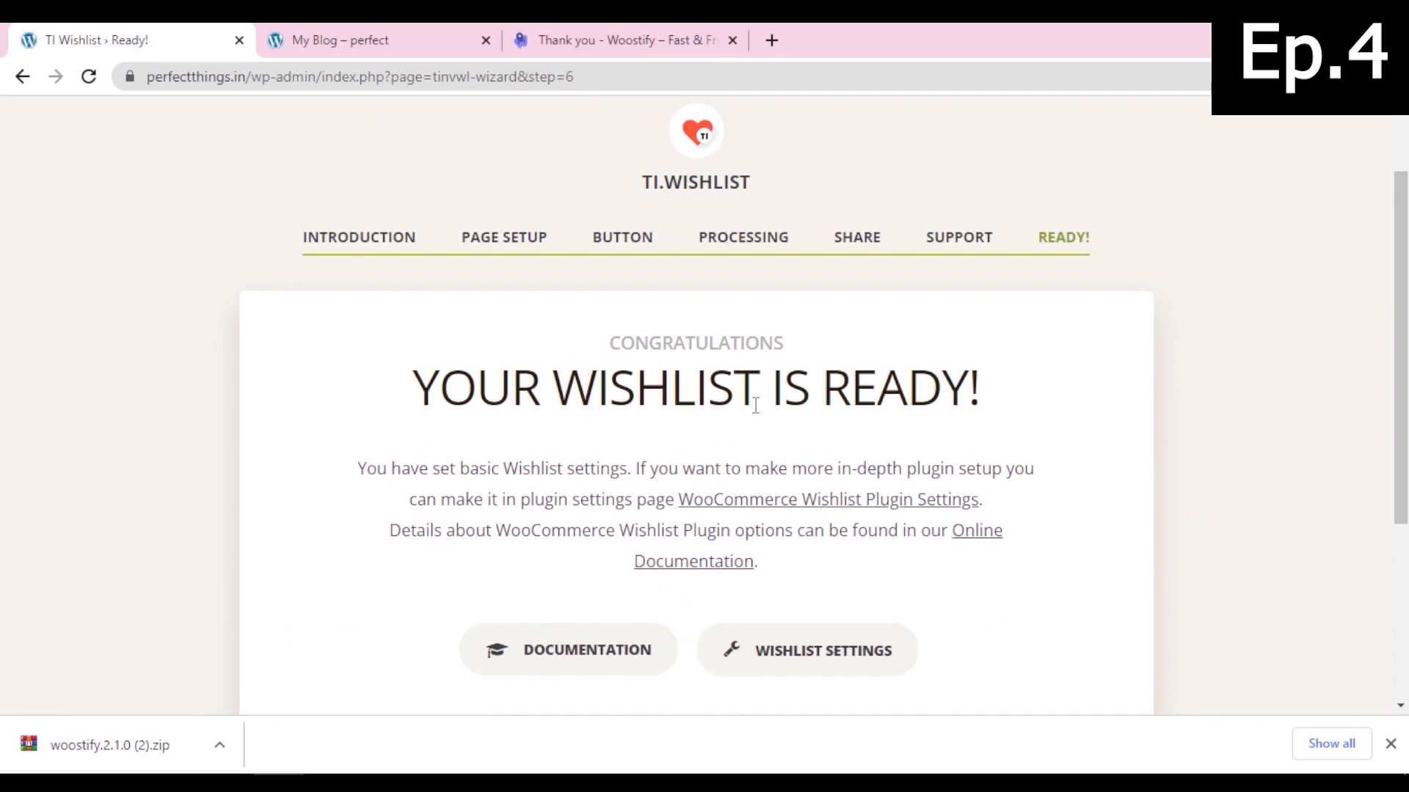
{"action": "scroll", "coordinate": [426, 422], "scroll_direction": "down", "scroll_amount": 1}
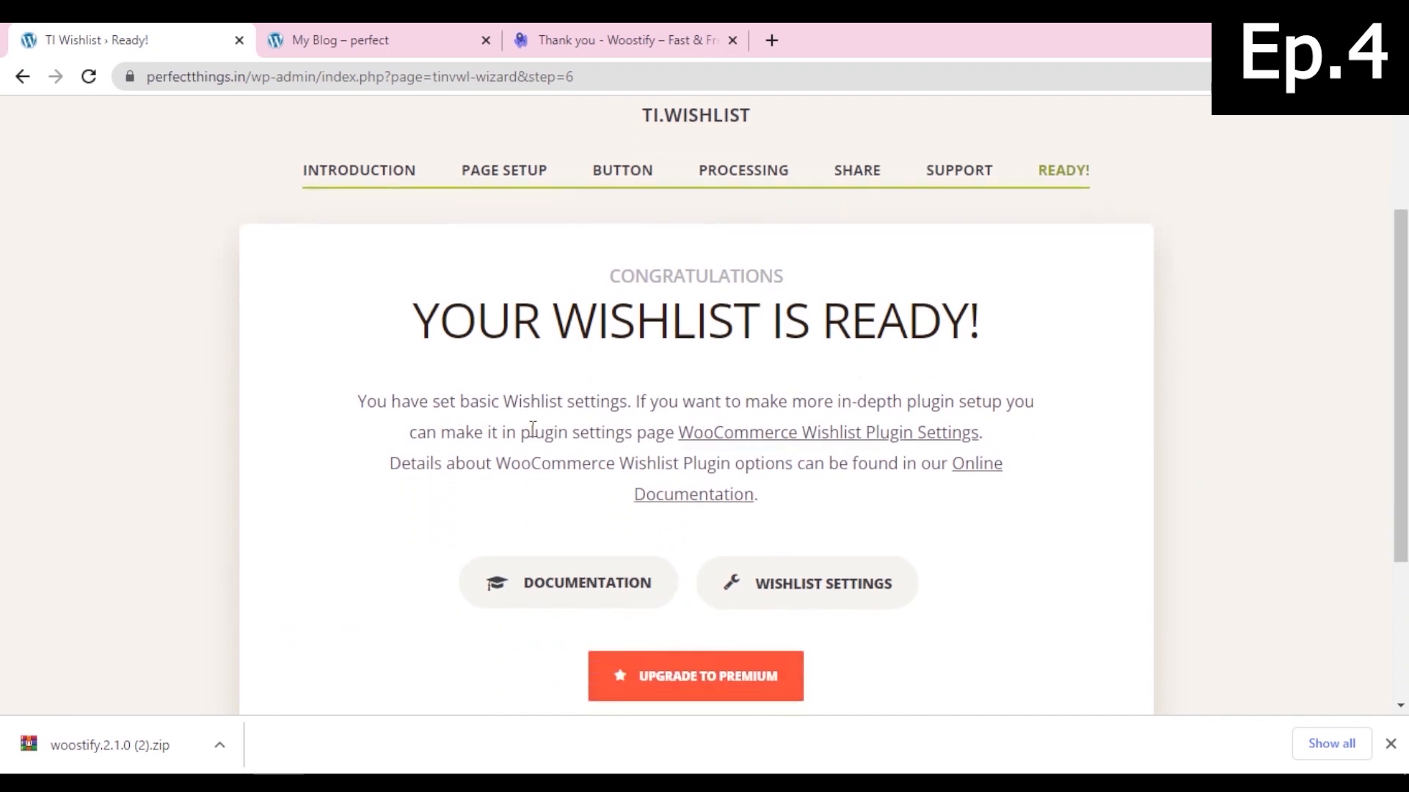